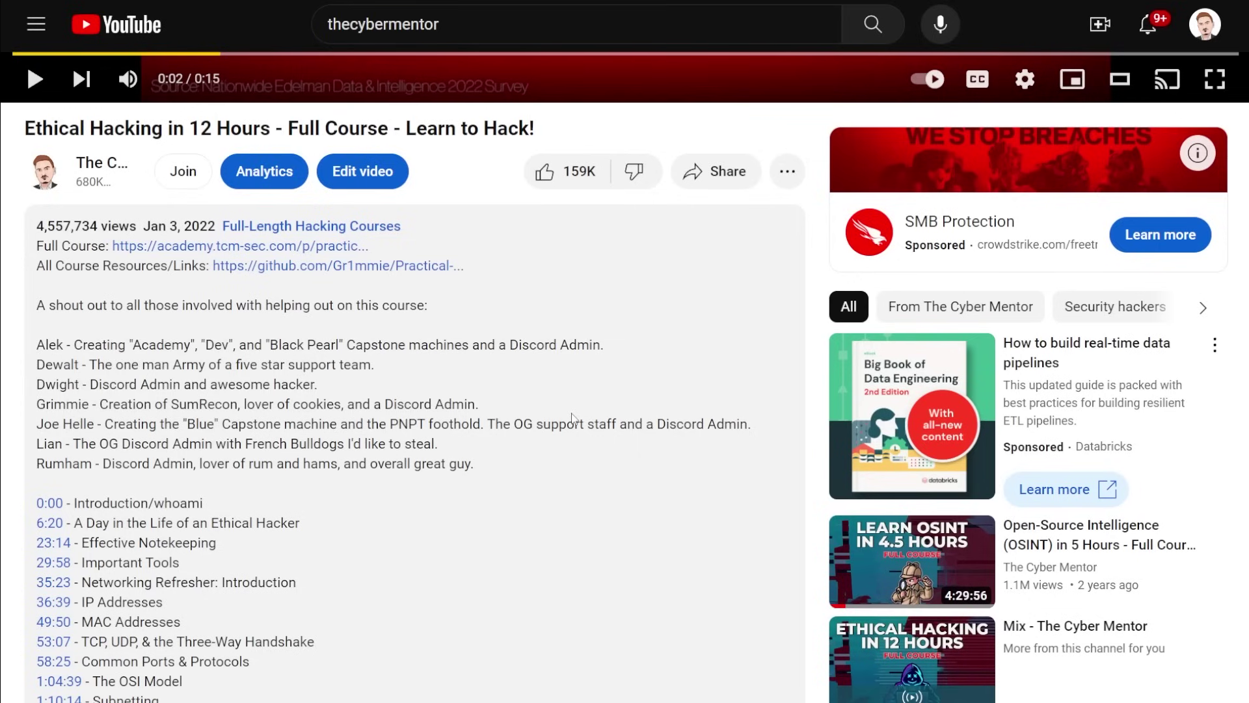
- Find the sponsorship inquiries line in the video's description and highlight it
scroll(573, 417, down, 15)
scroll(566, 416, down, 20)
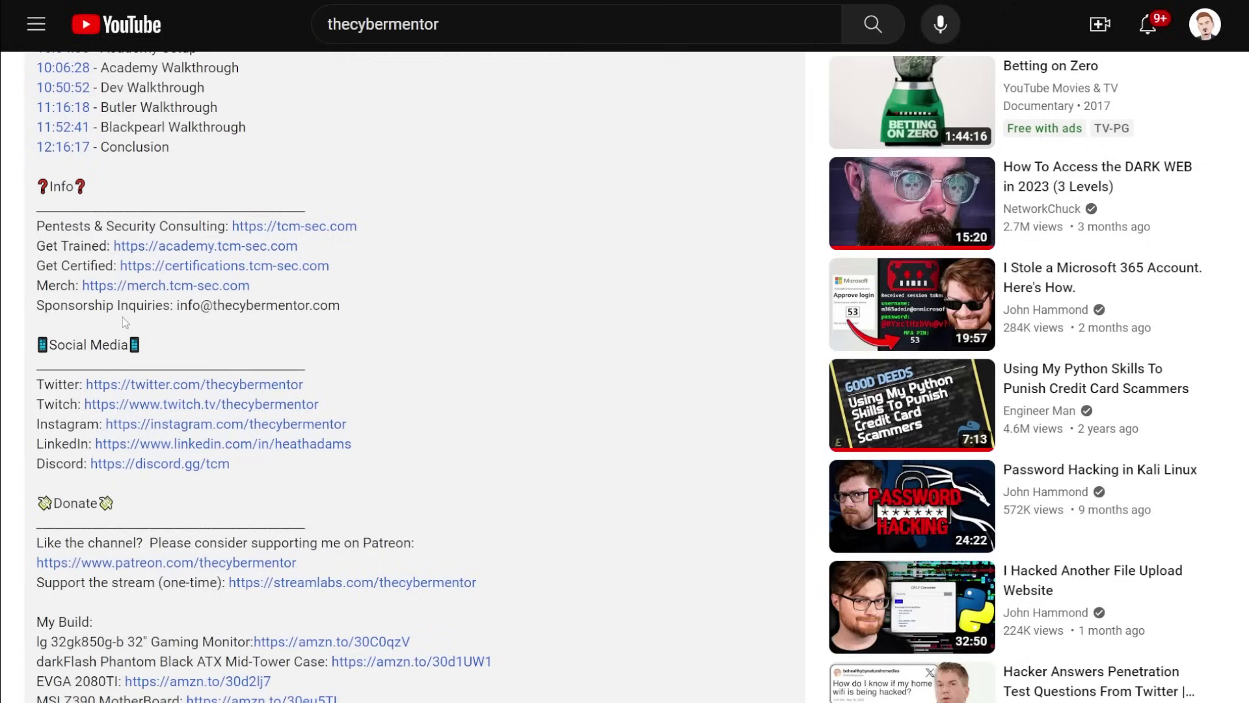
drag(38, 306, 343, 319)
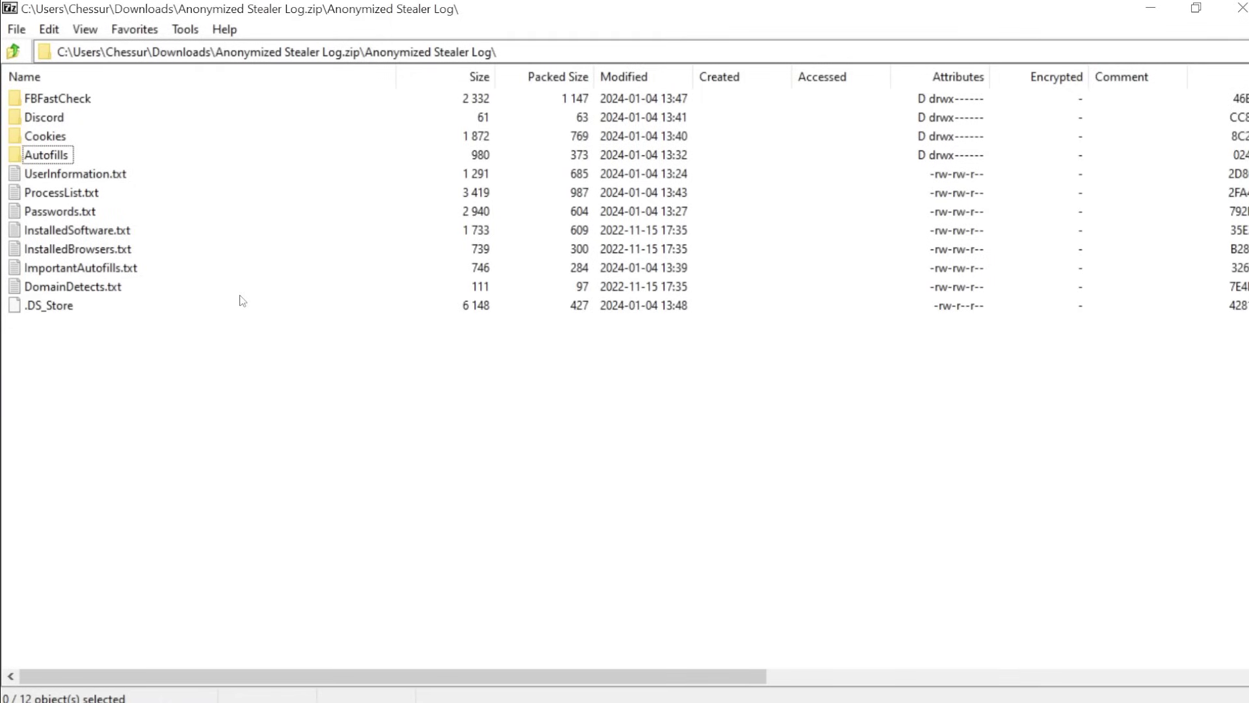
- Open UserInformation.txt, highlighting the build ID handle and zip code, and look through the process entries in ProcessList.txt
double_click(77, 176)
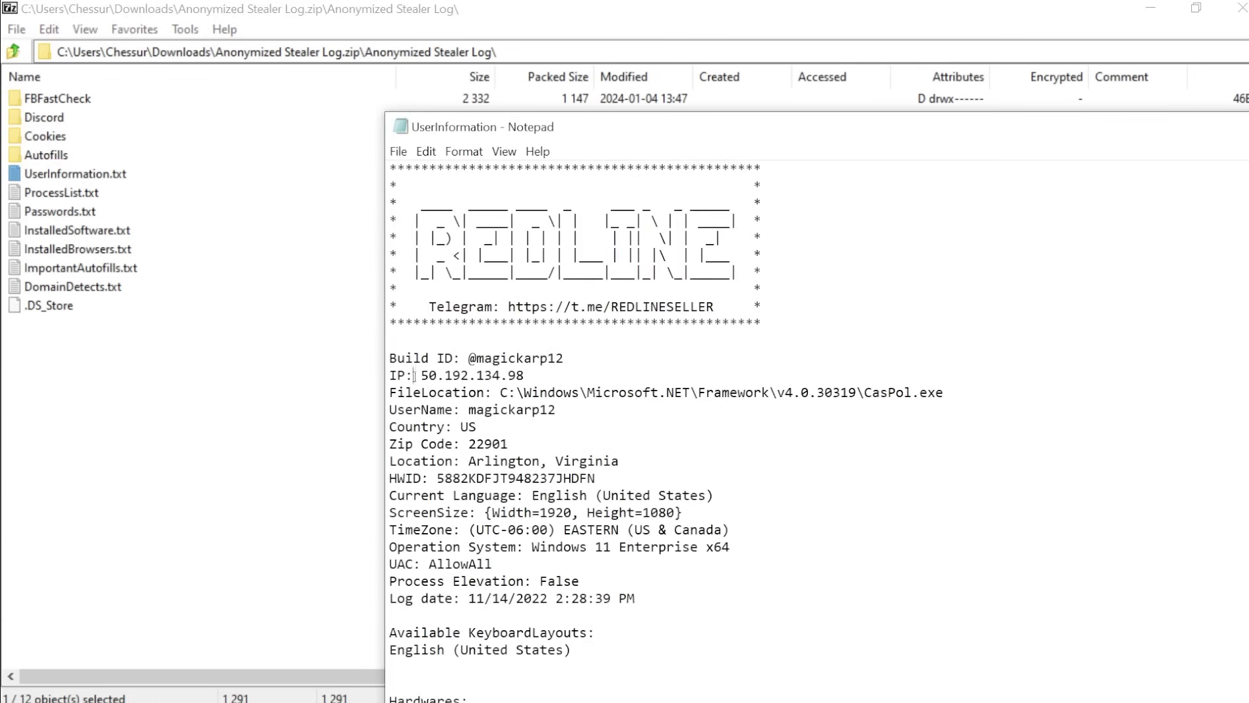
drag(414, 376, 564, 358)
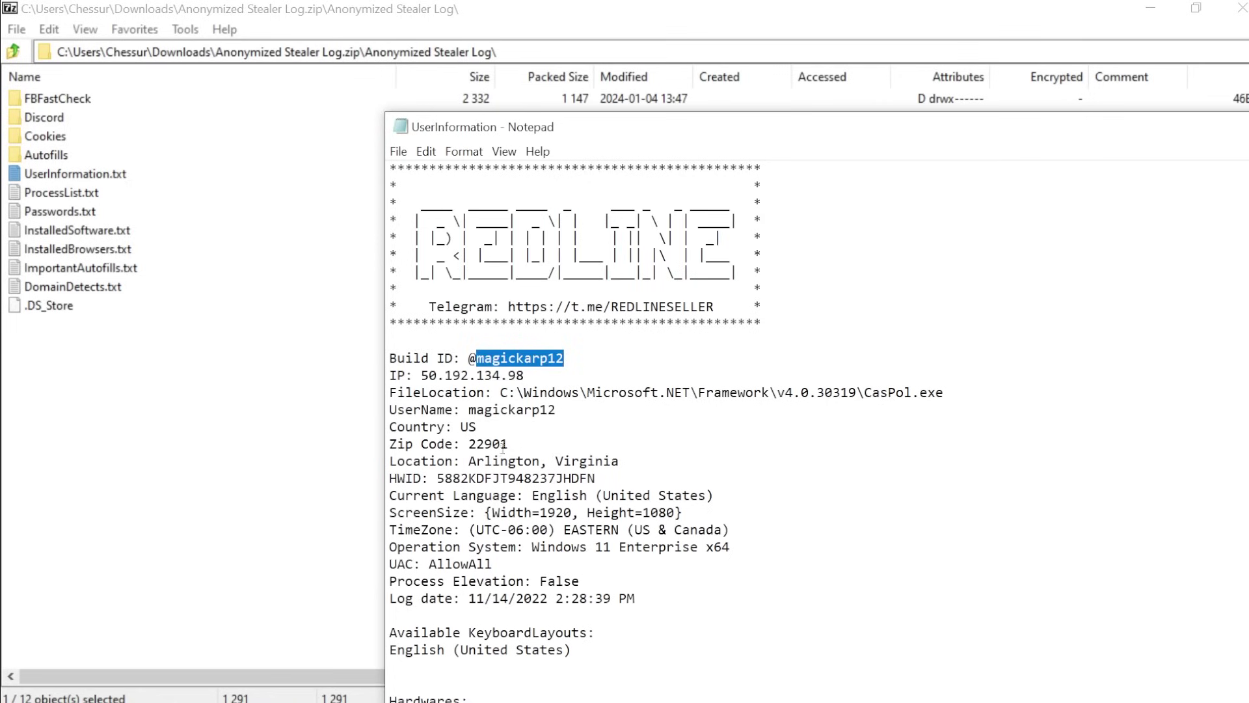
drag(461, 444, 528, 443)
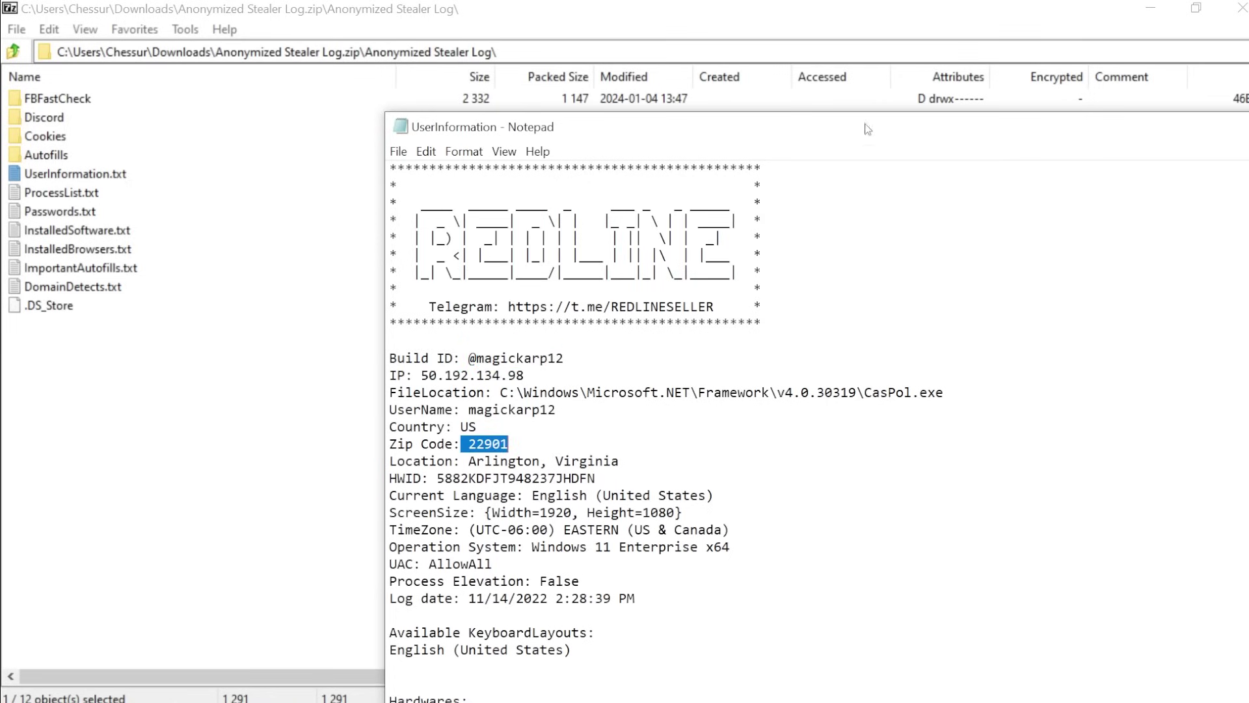
drag(869, 129, 628, 60)
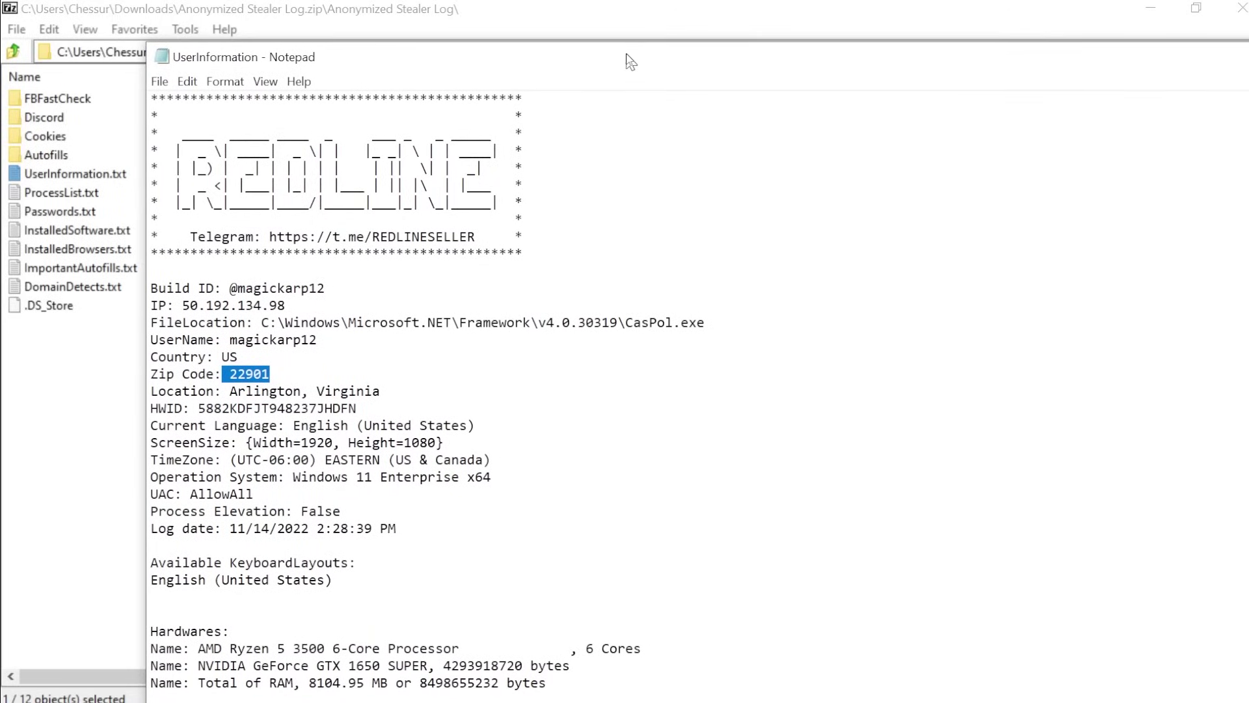
click(547, 611)
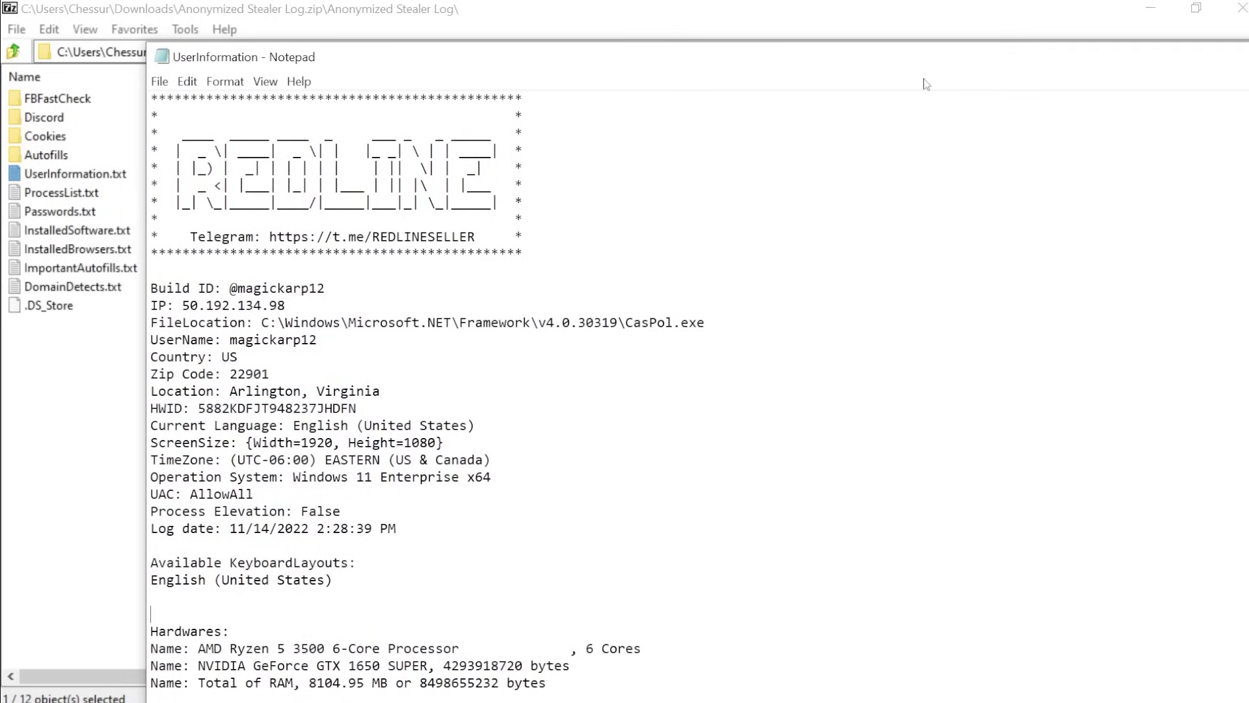
double_click(62, 194)
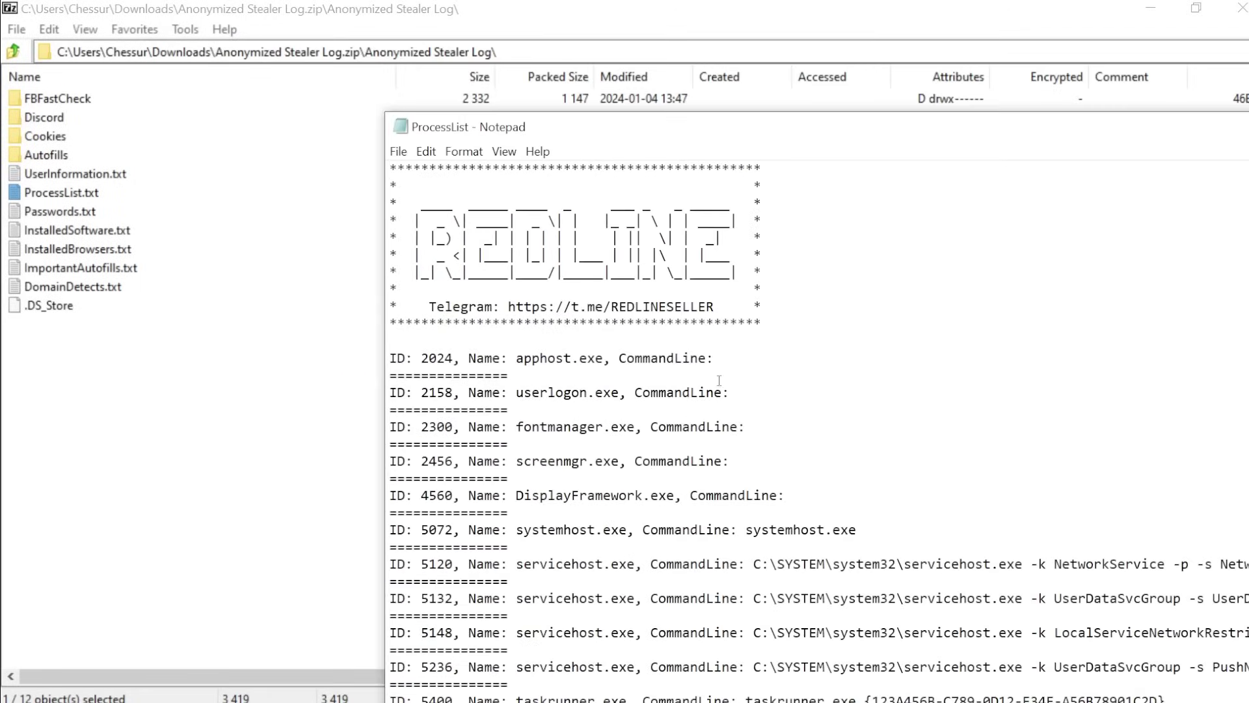
scroll(717, 389, down, 4)
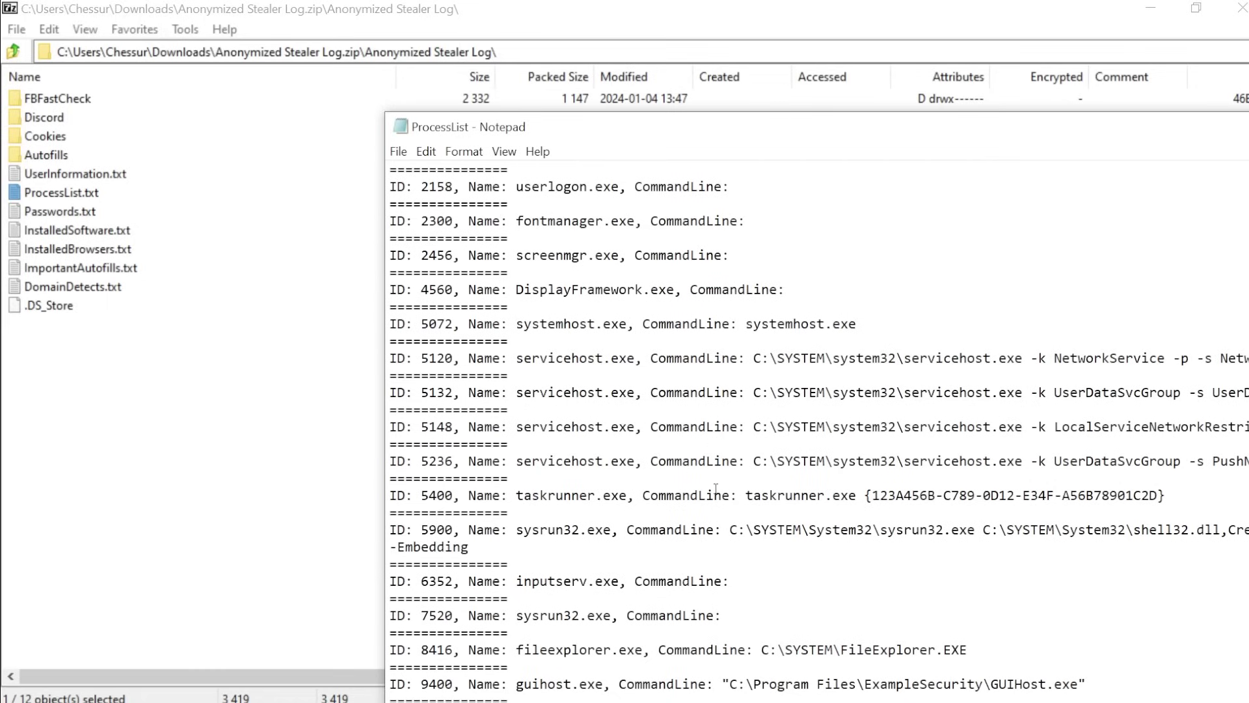
- Open Passwords.txt and examine the stolen logins, highlighting the Okta and HubSpot URLs and the HubSpot and Roblox usernames
double_click(52, 209)
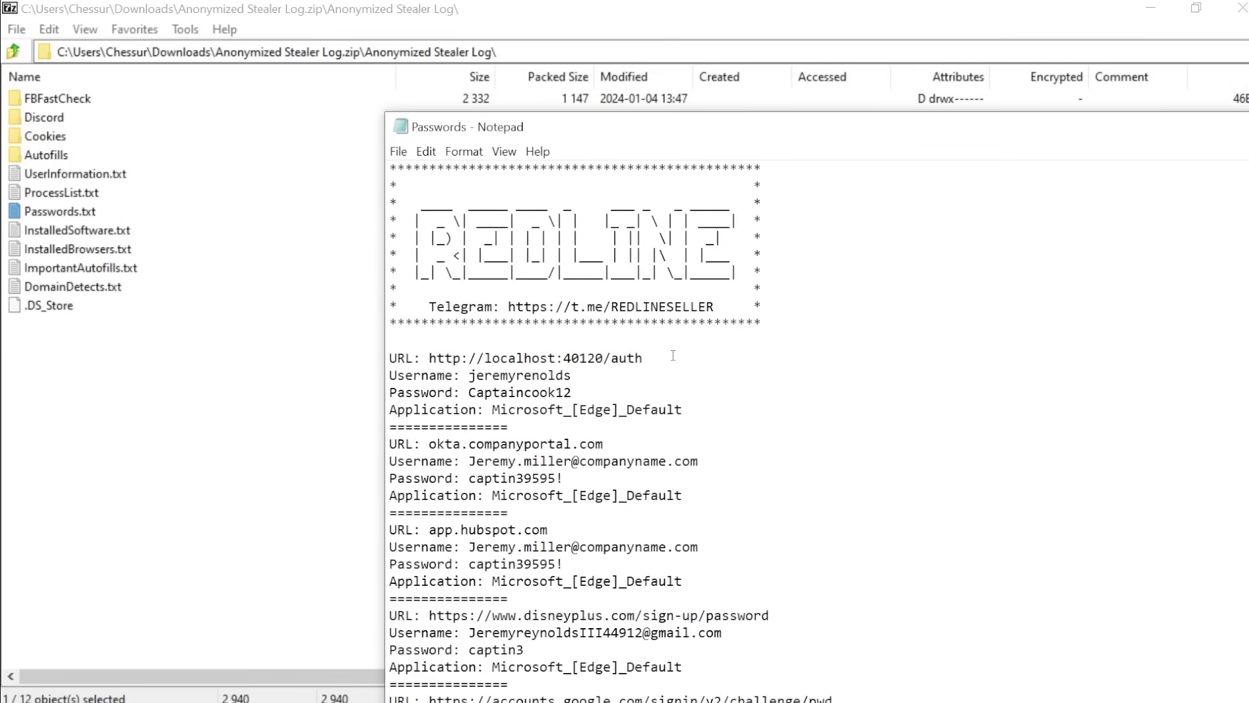
scroll(645, 357, down, 3)
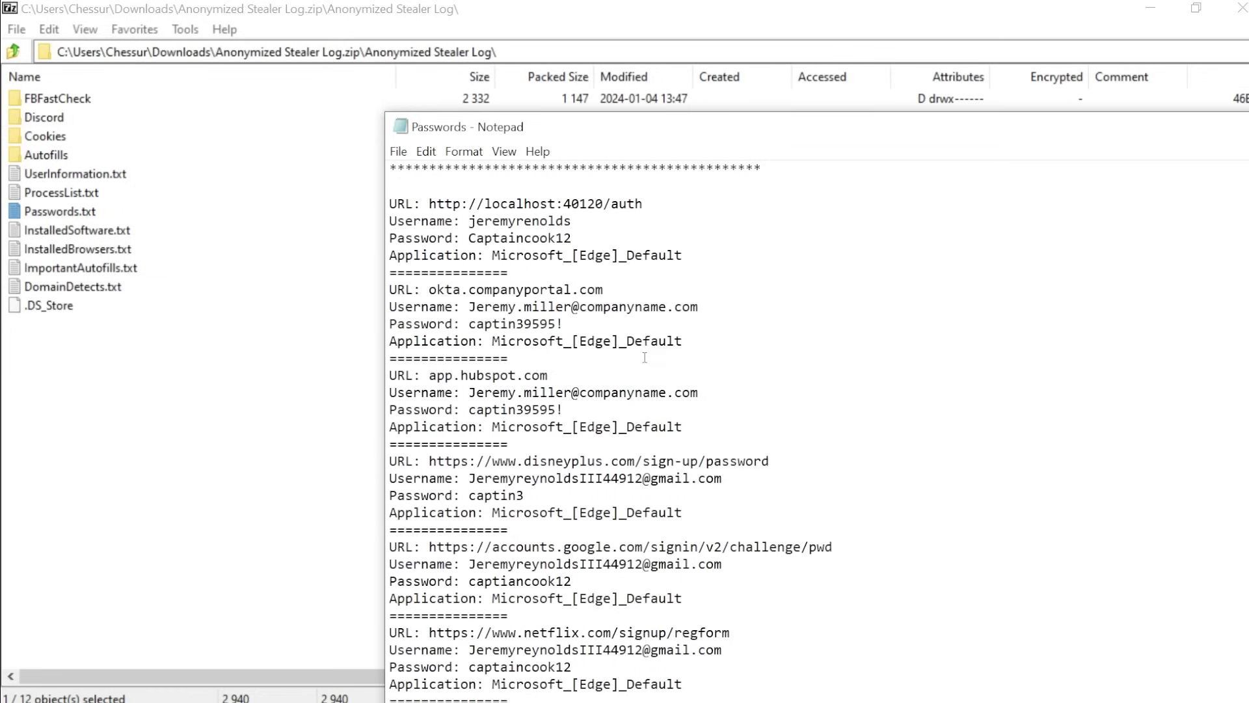
drag(615, 291, 453, 290)
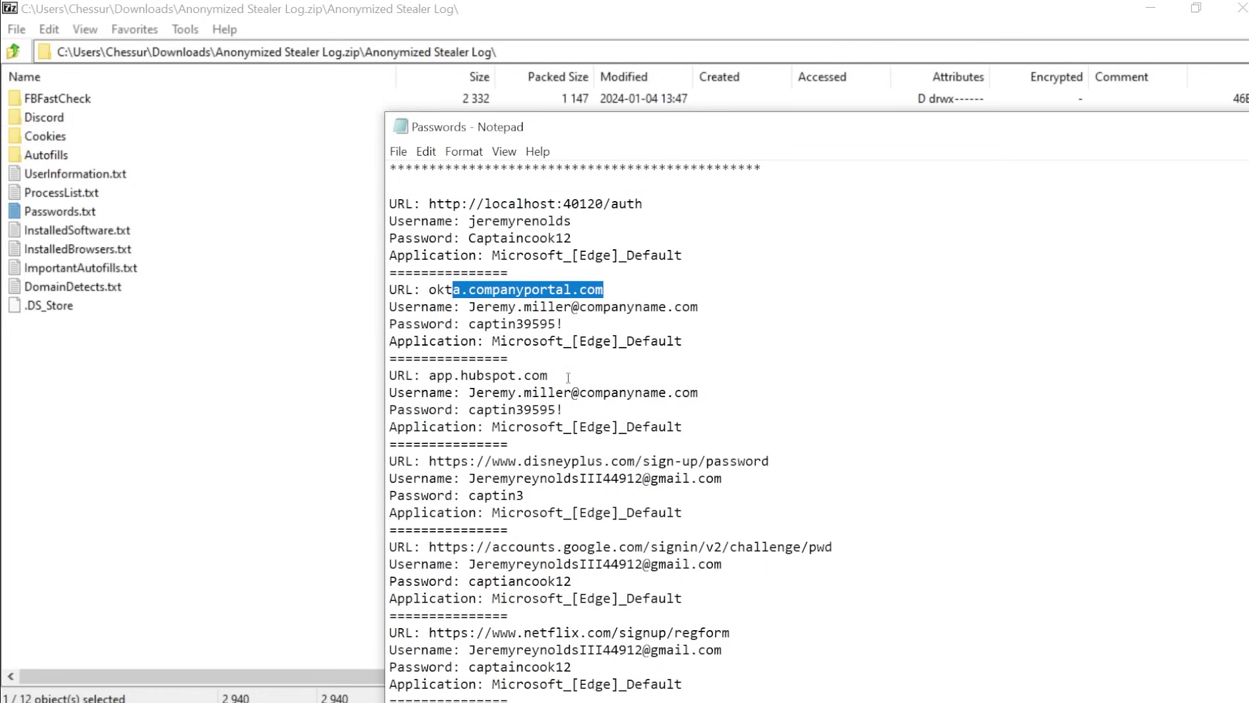
drag(568, 377, 453, 378)
drag(722, 393, 472, 387)
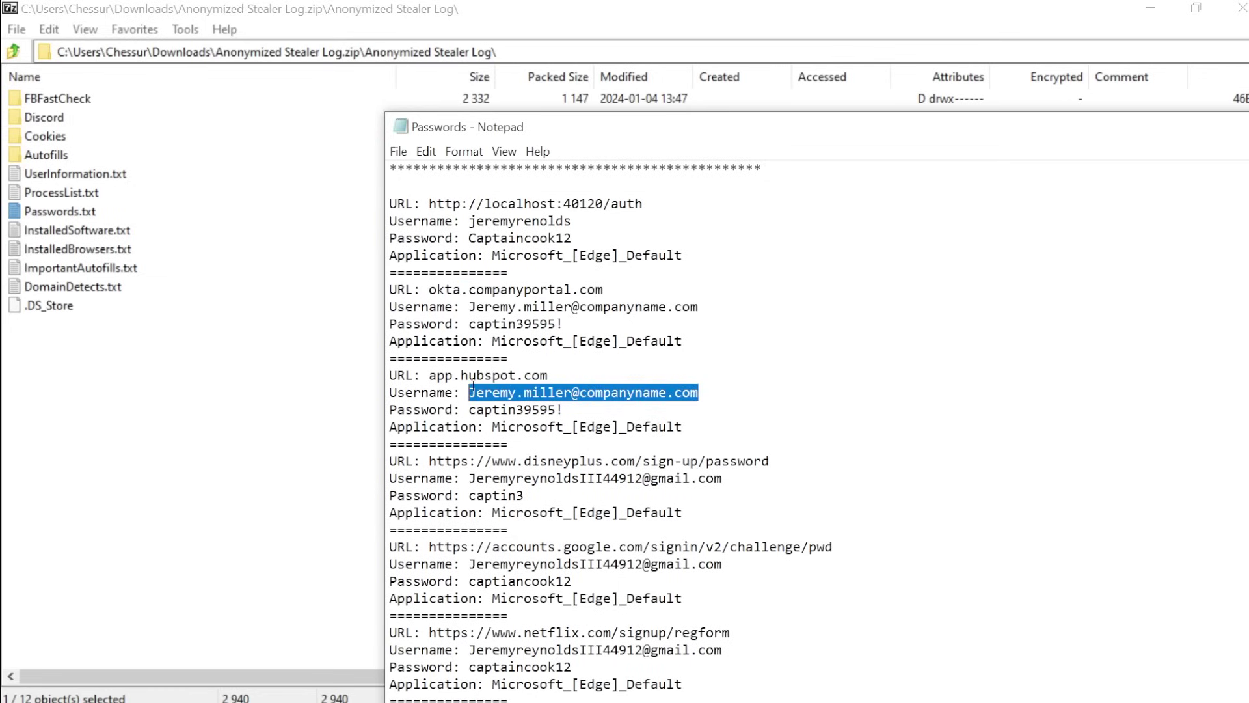
click(639, 354)
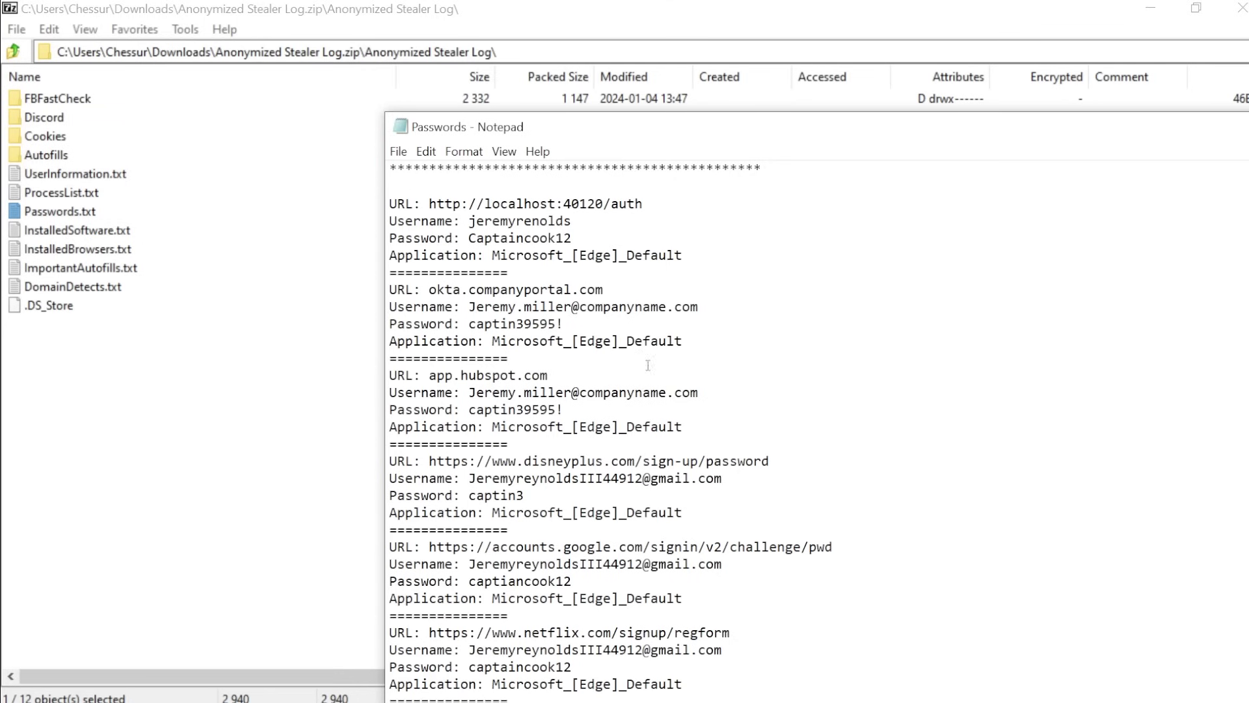
scroll(679, 387, down, 9)
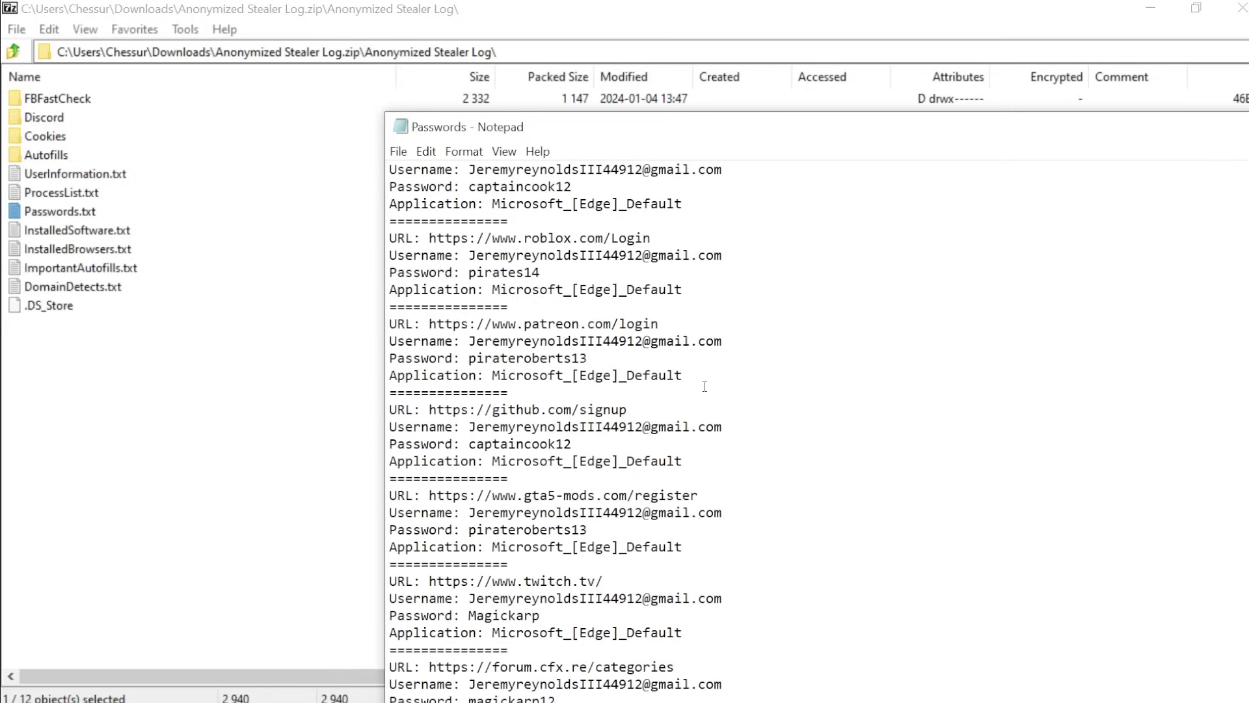
double_click(578, 254)
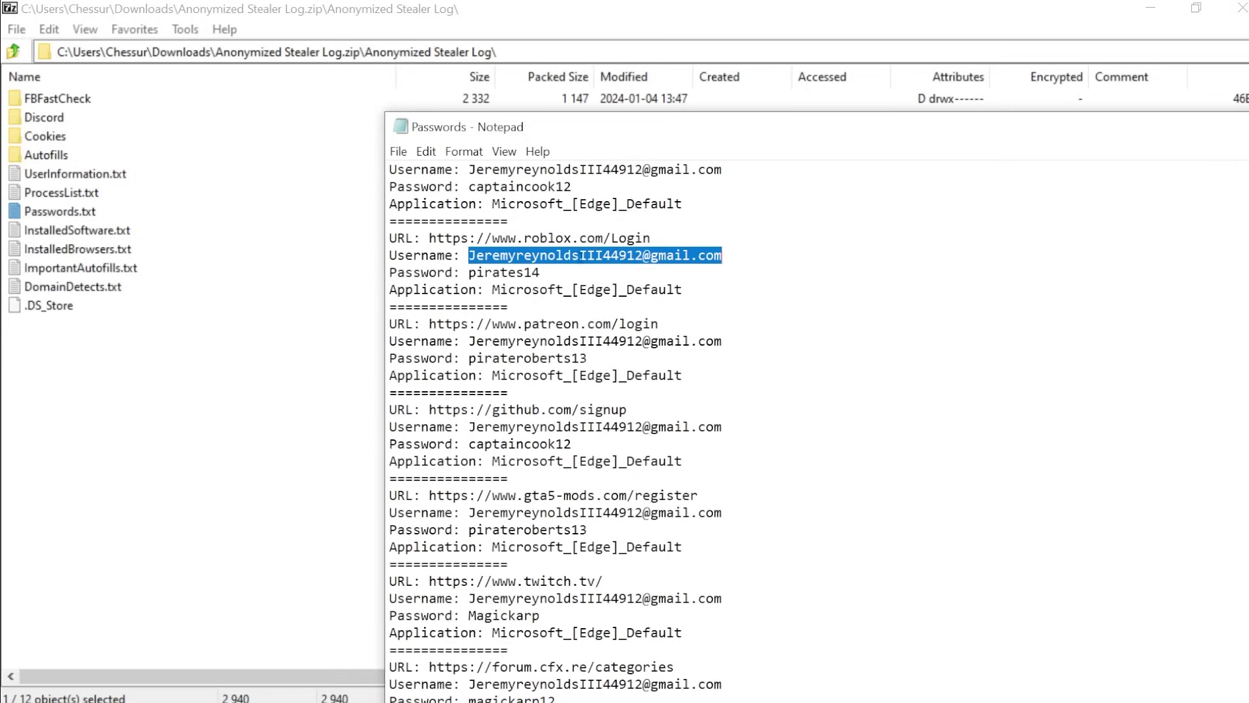
- Return to the archive listing and open the Discord folder
click(247, 242)
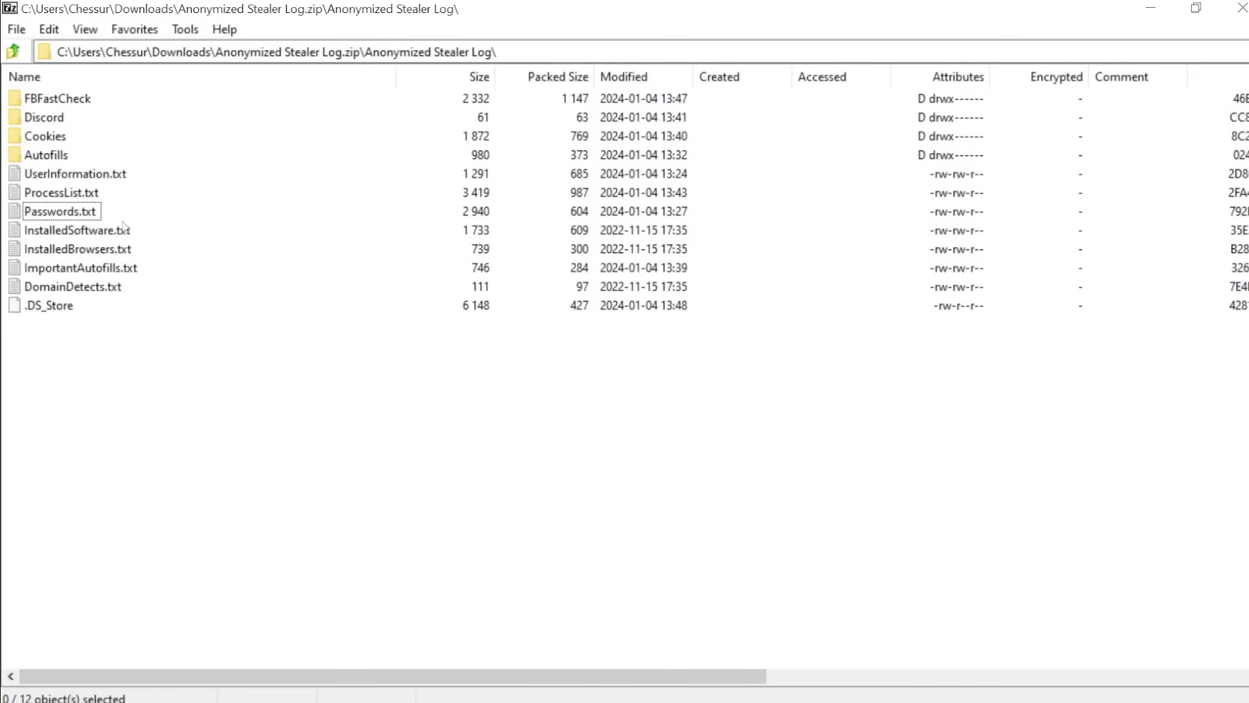
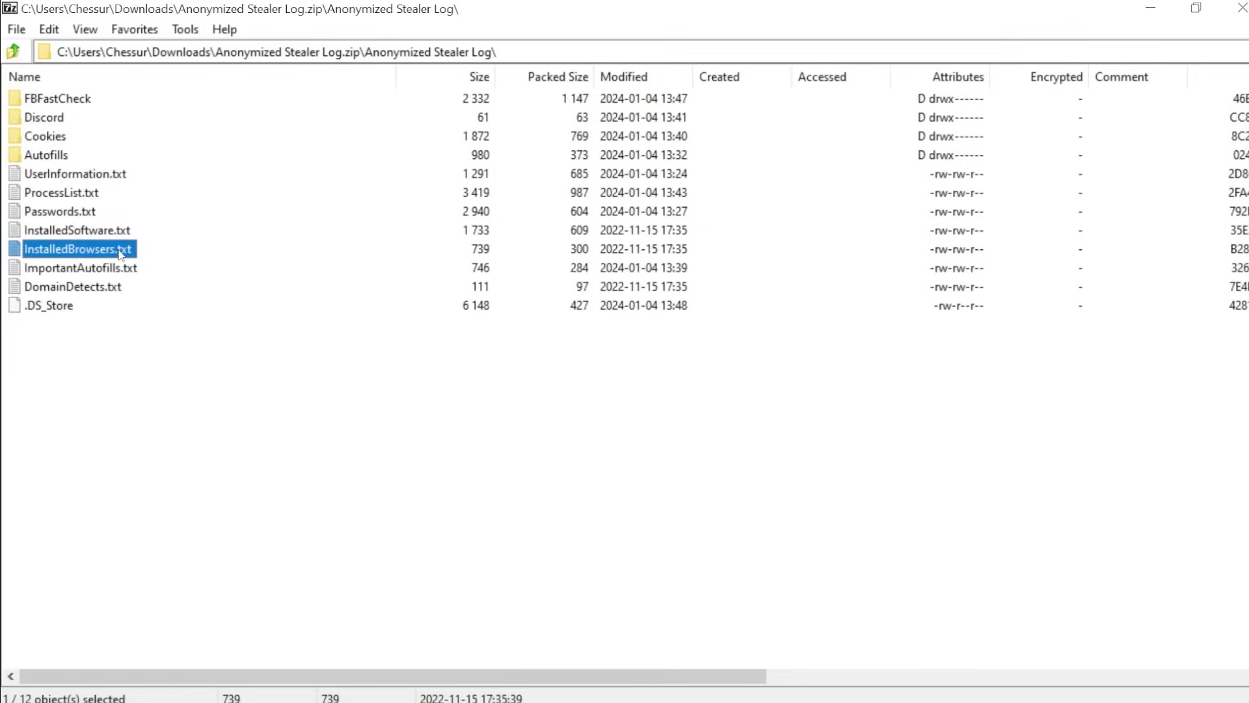
double_click(50, 118)
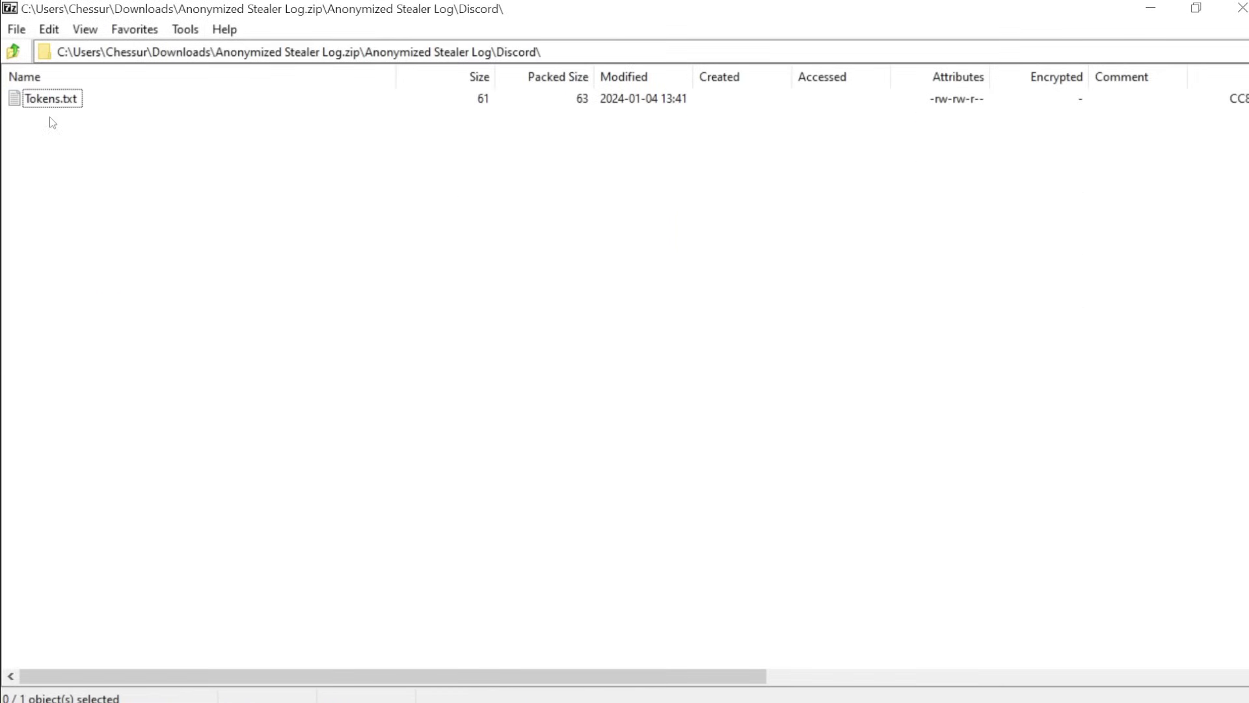
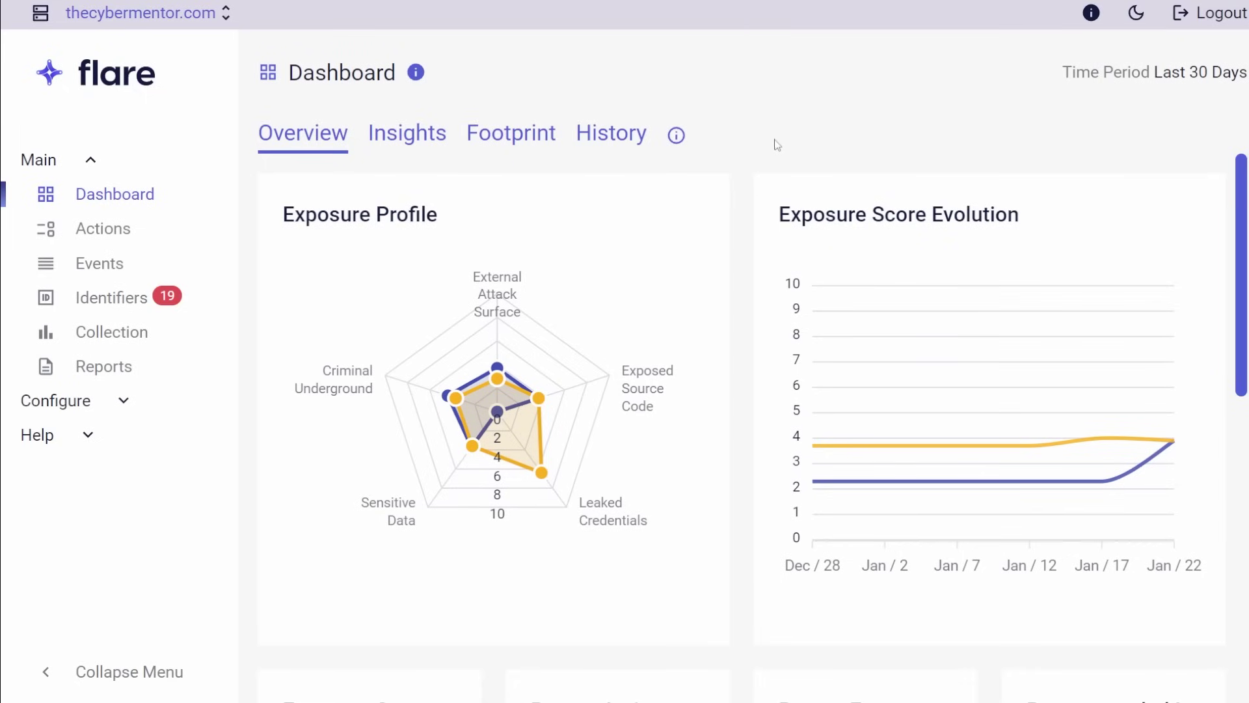
- Examine the Flare dashboard overview, covering the exposure profile, score and event tiles, and the Events By Category chart
scroll(807, 341, down, 3)
scroll(807, 341, down, 1)
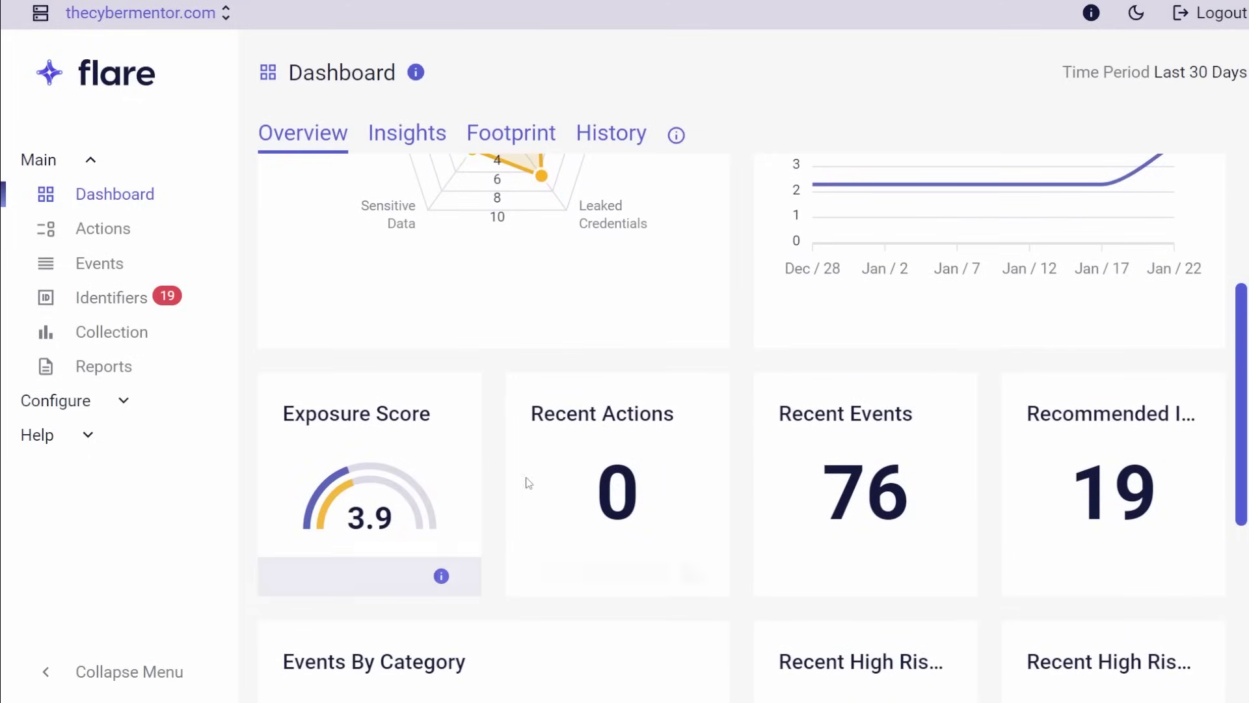
scroll(627, 466, up, 1)
scroll(610, 377, down, 4)
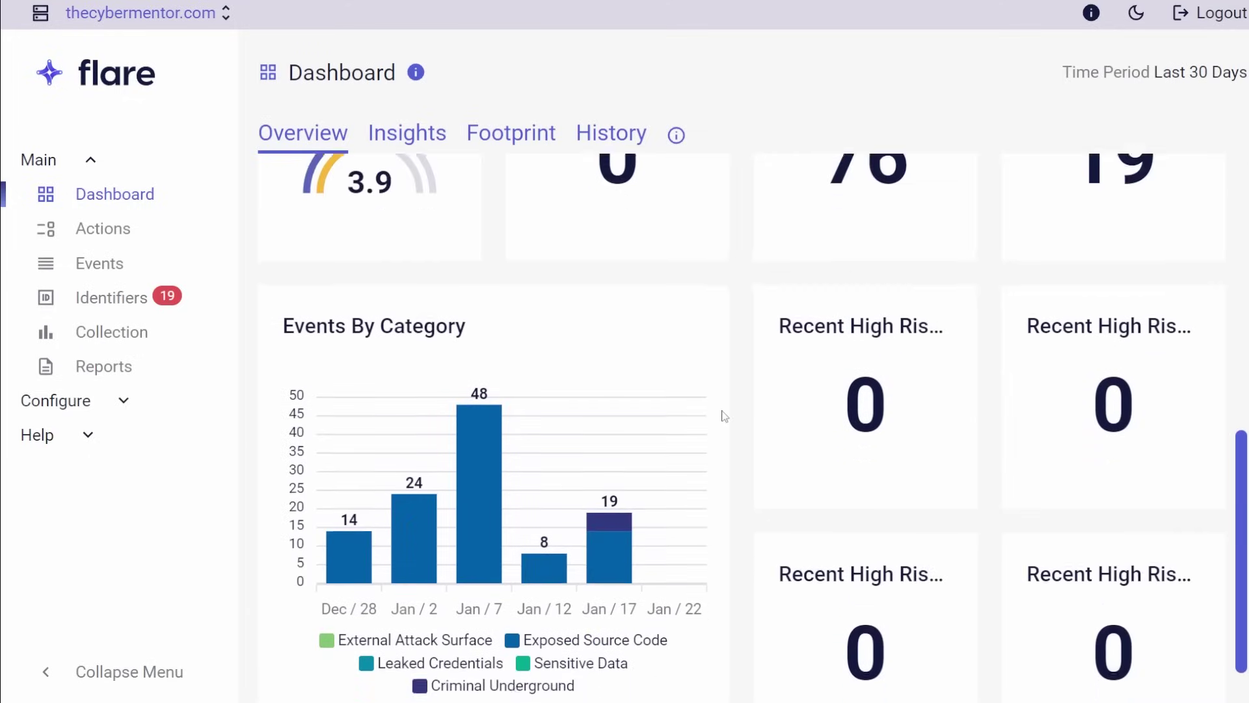
scroll(725, 416, down, 1)
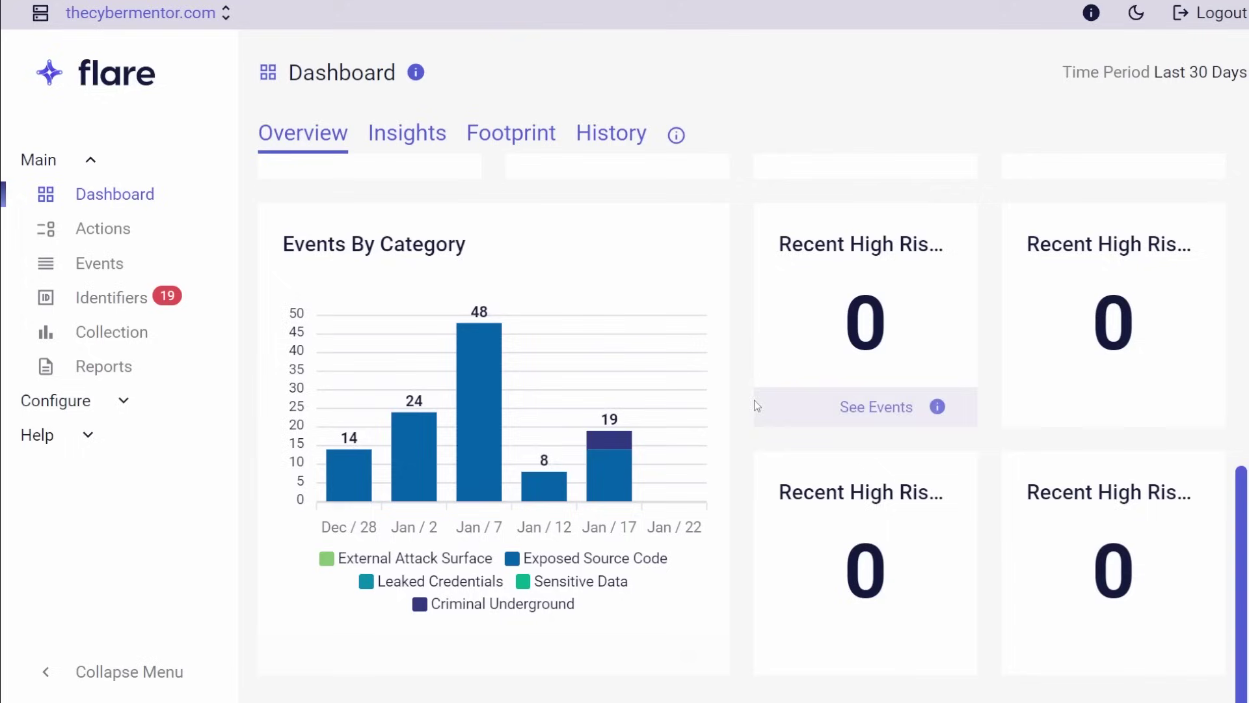
mouse_move(500, 457)
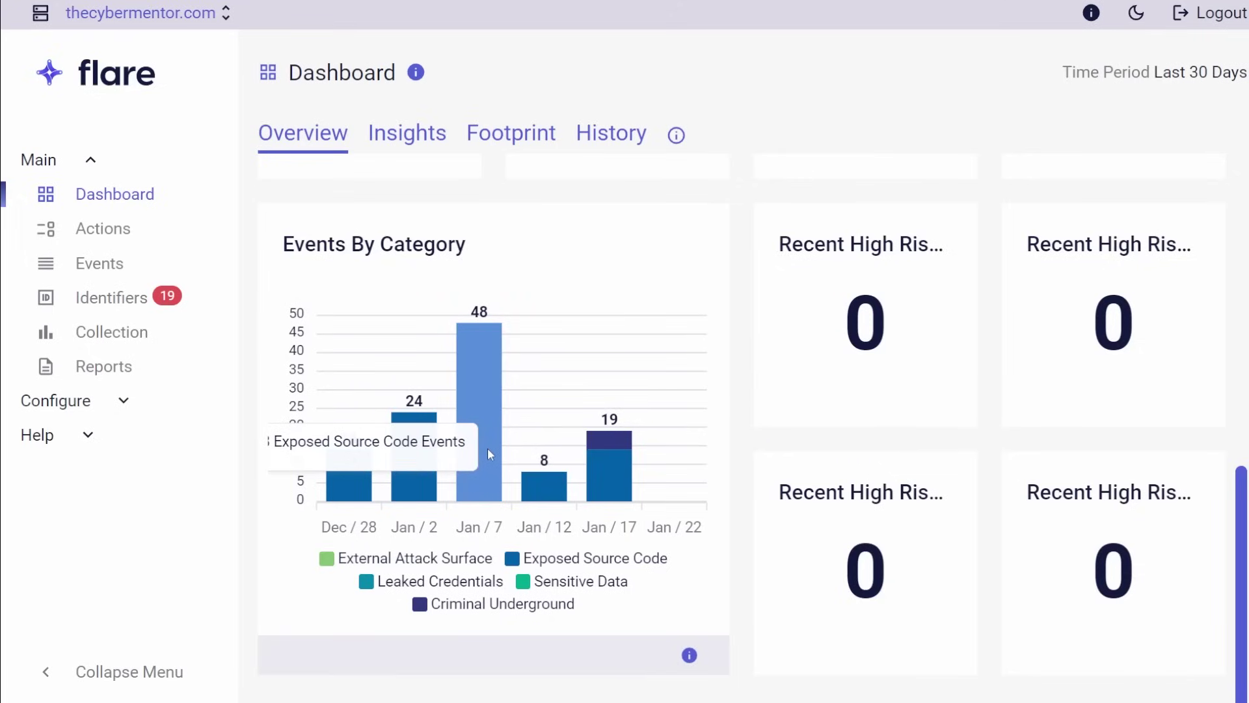
mouse_move(605, 449)
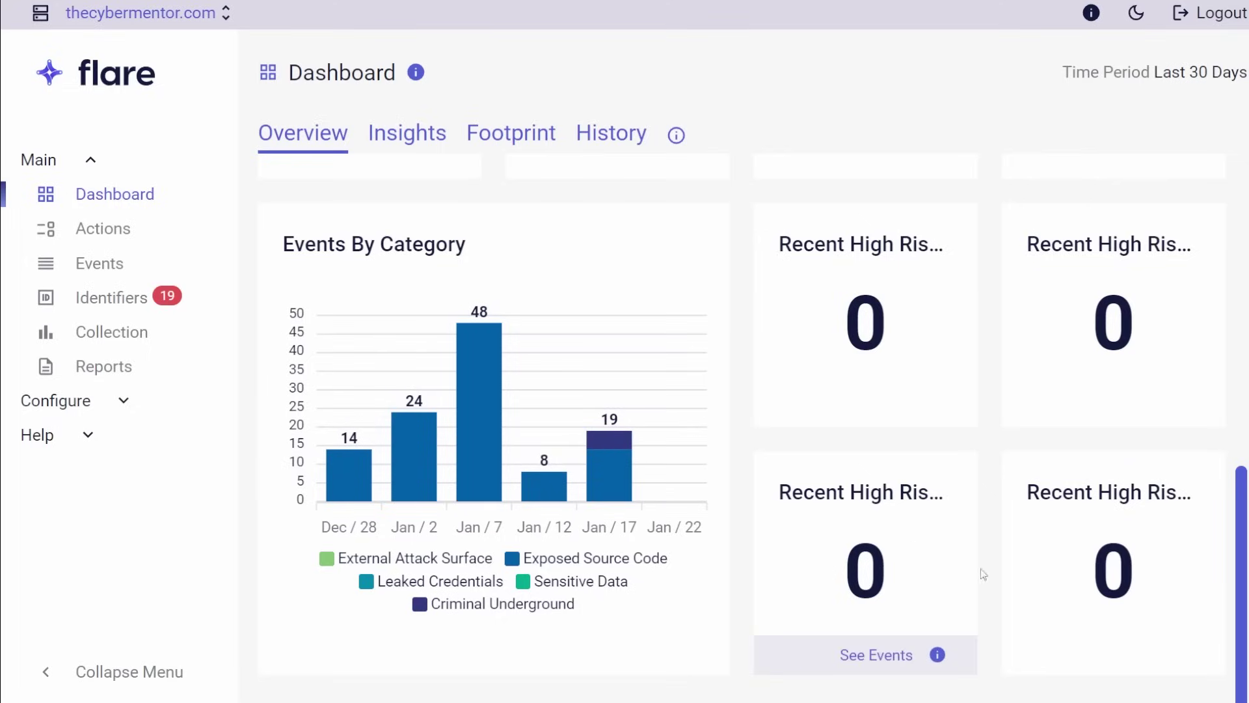
scroll(942, 451, up, 3)
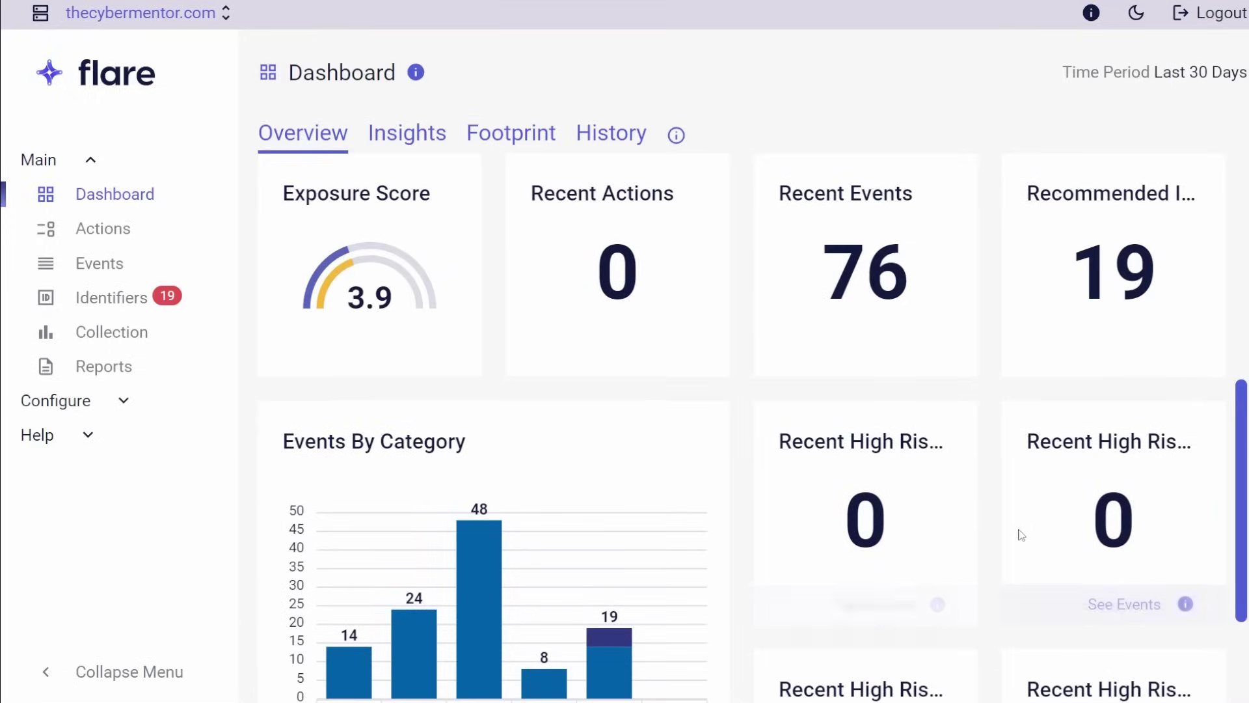
scroll(945, 578, down, 3)
scroll(688, 508, up, 8)
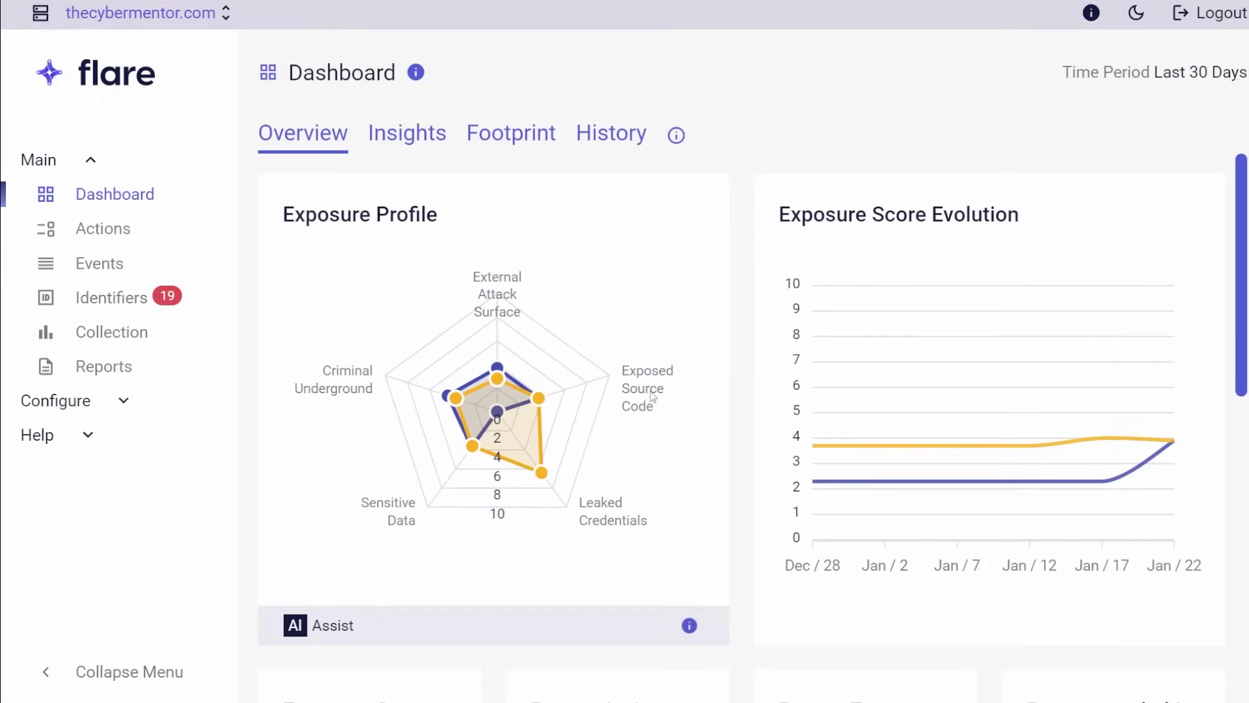
- Open the dashboard's Insights and review the most active GitHub committers, repositories and the commit evolution chart
click(372, 132)
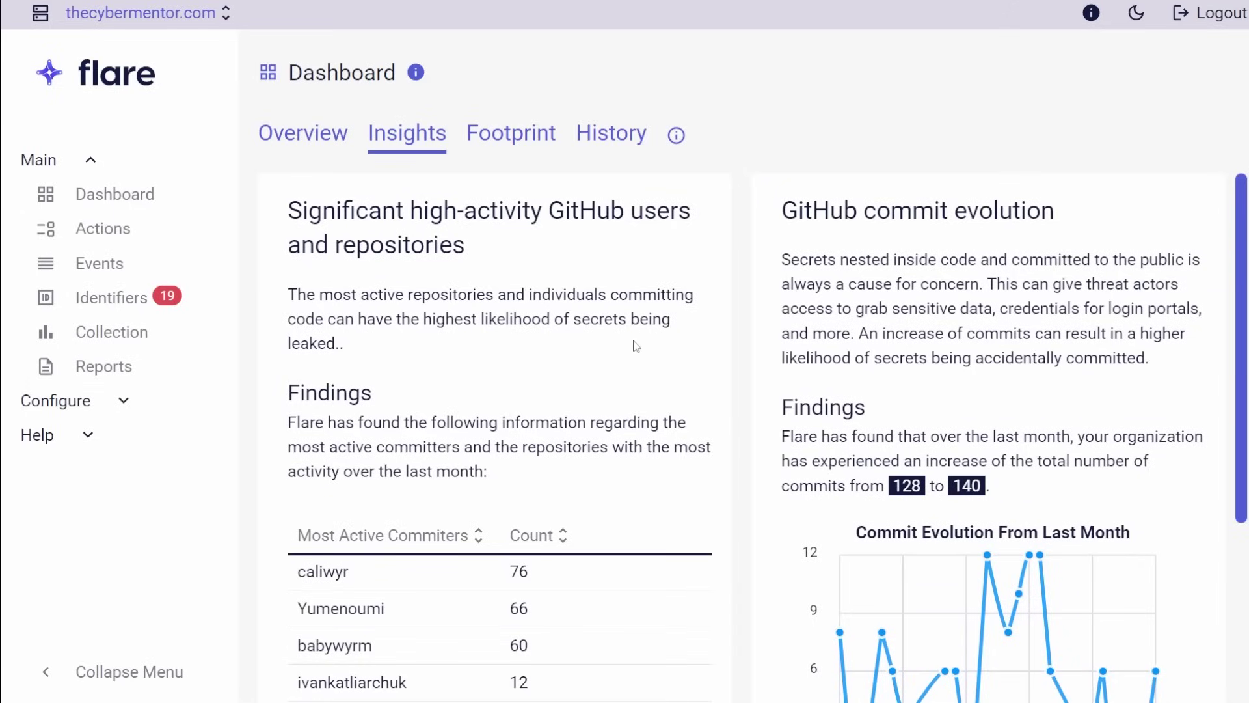
scroll(636, 346, down, 2)
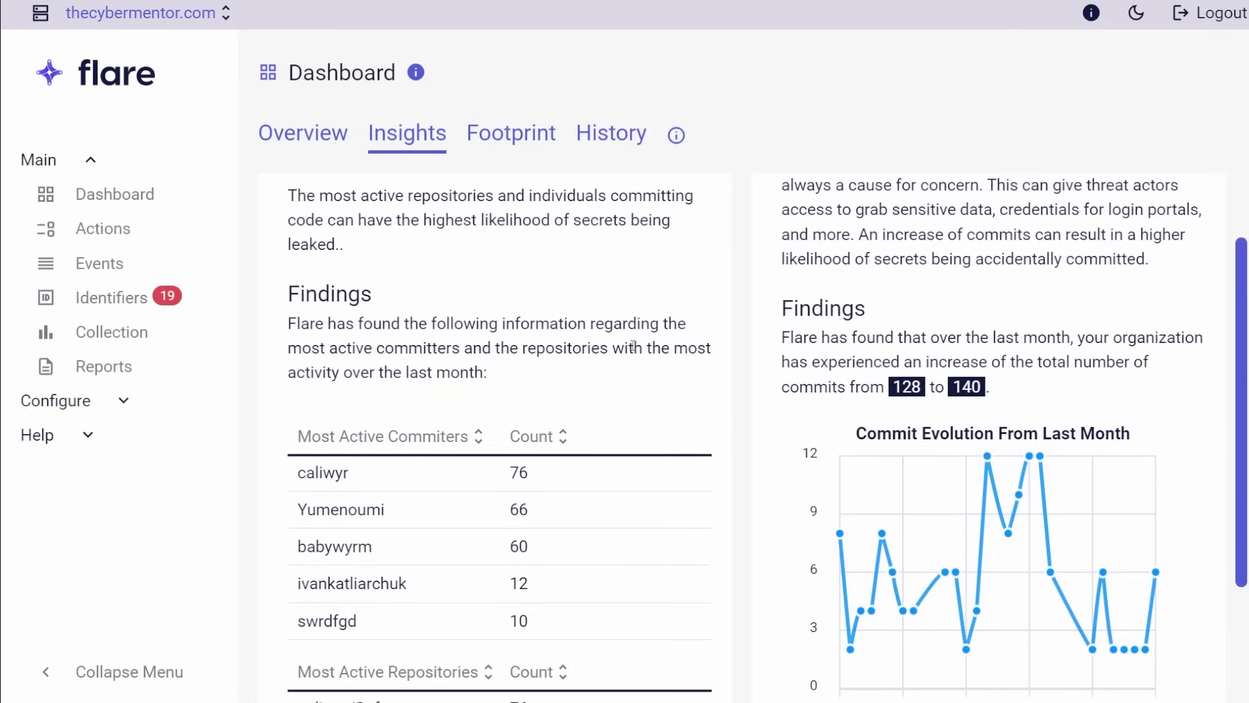
scroll(633, 345, down, 4)
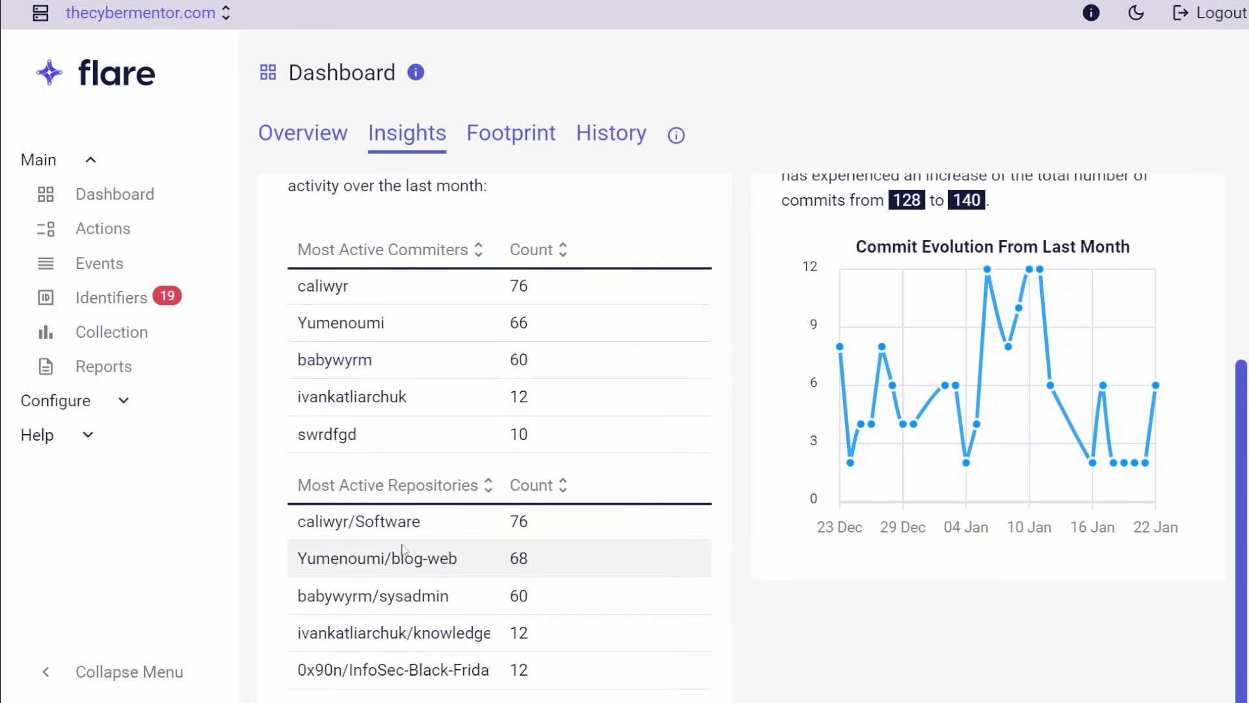
scroll(483, 563, up, 5)
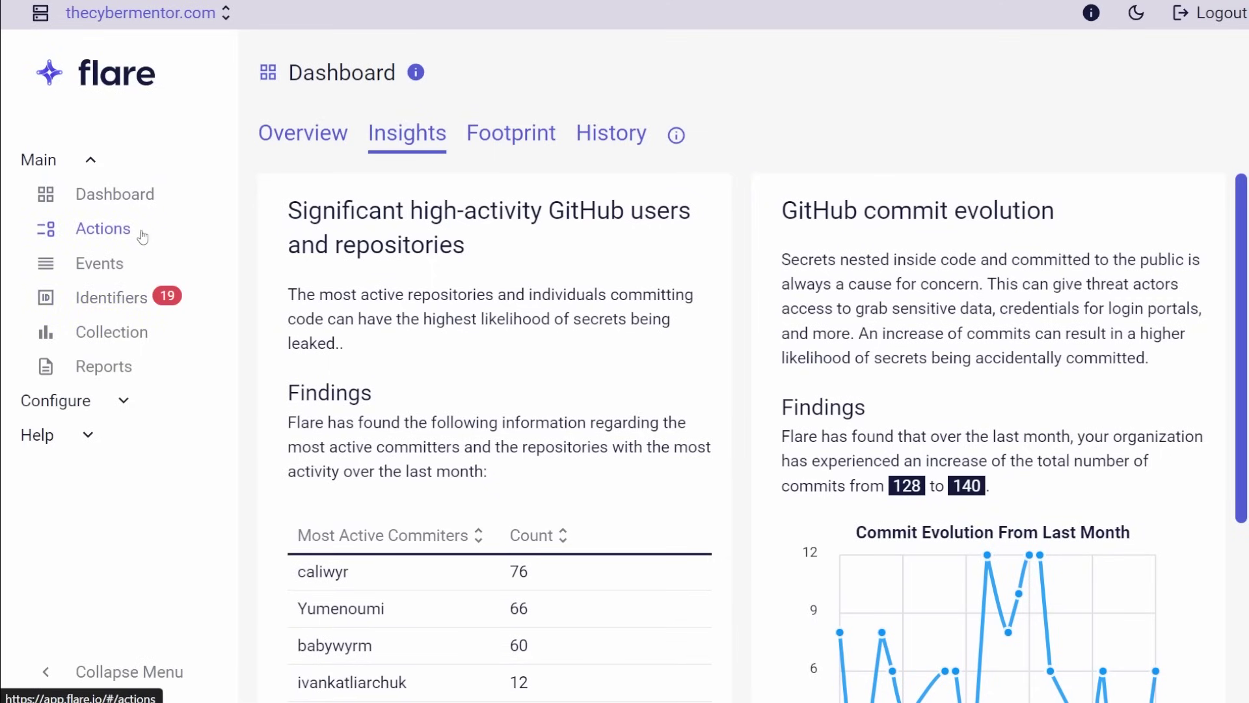
- View the Actions page, and open the tenant's Events page at a reduced page zoom
click(94, 235)
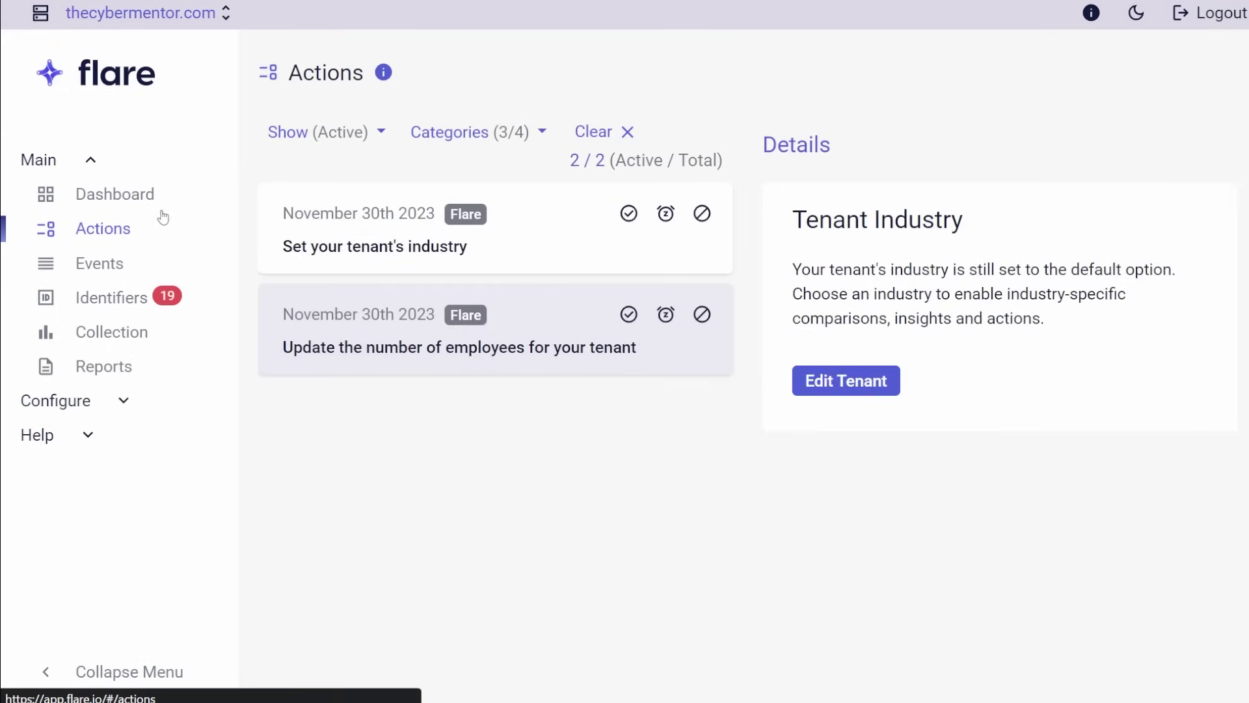
click(97, 267)
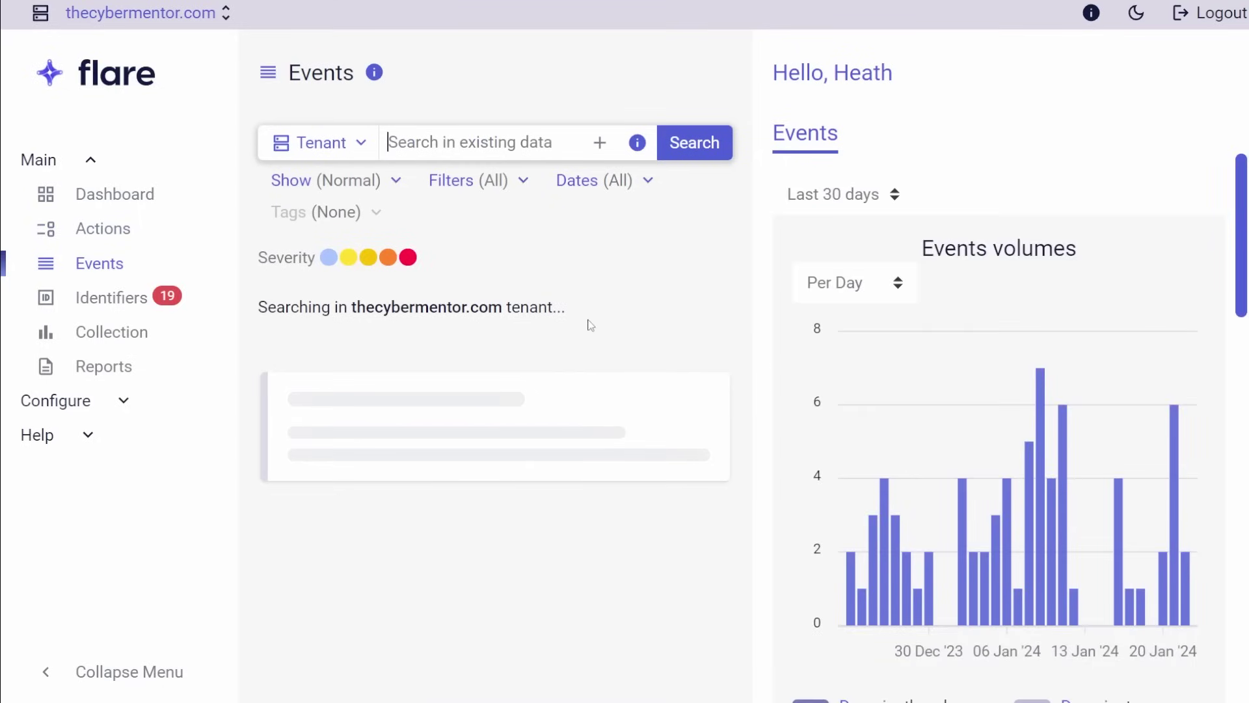
key(ctrl+minus)
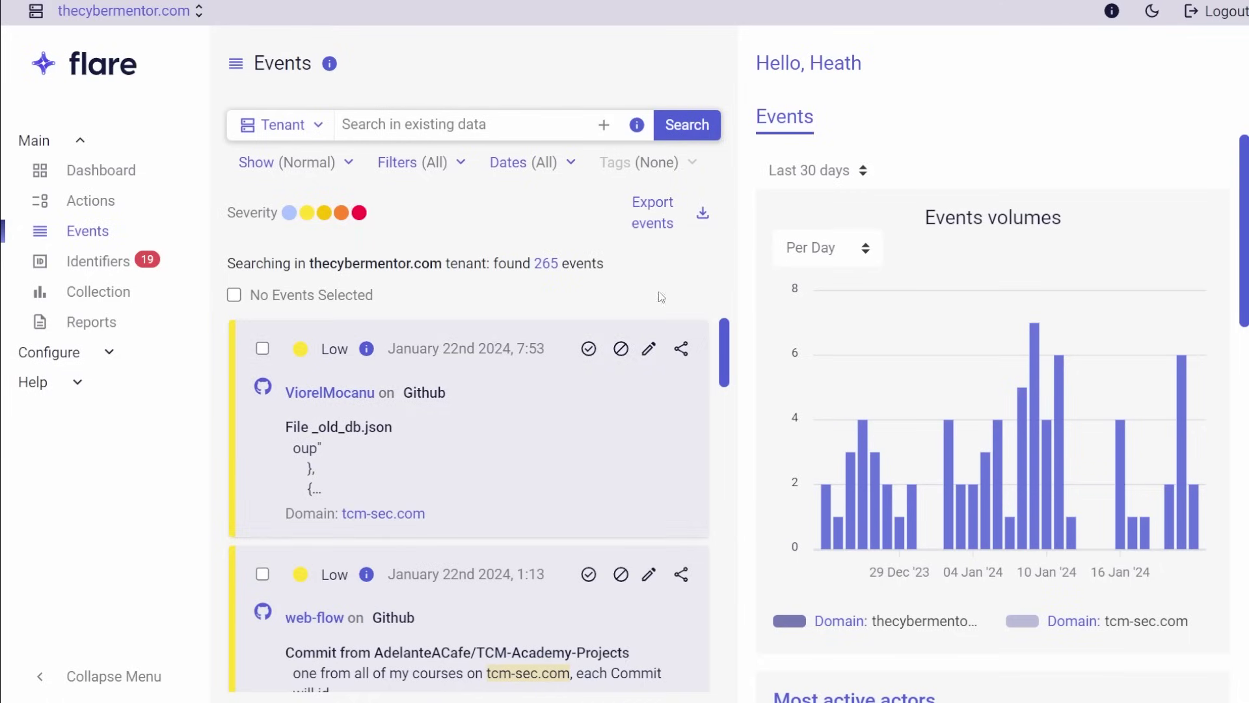
drag(728, 351, 763, 317)
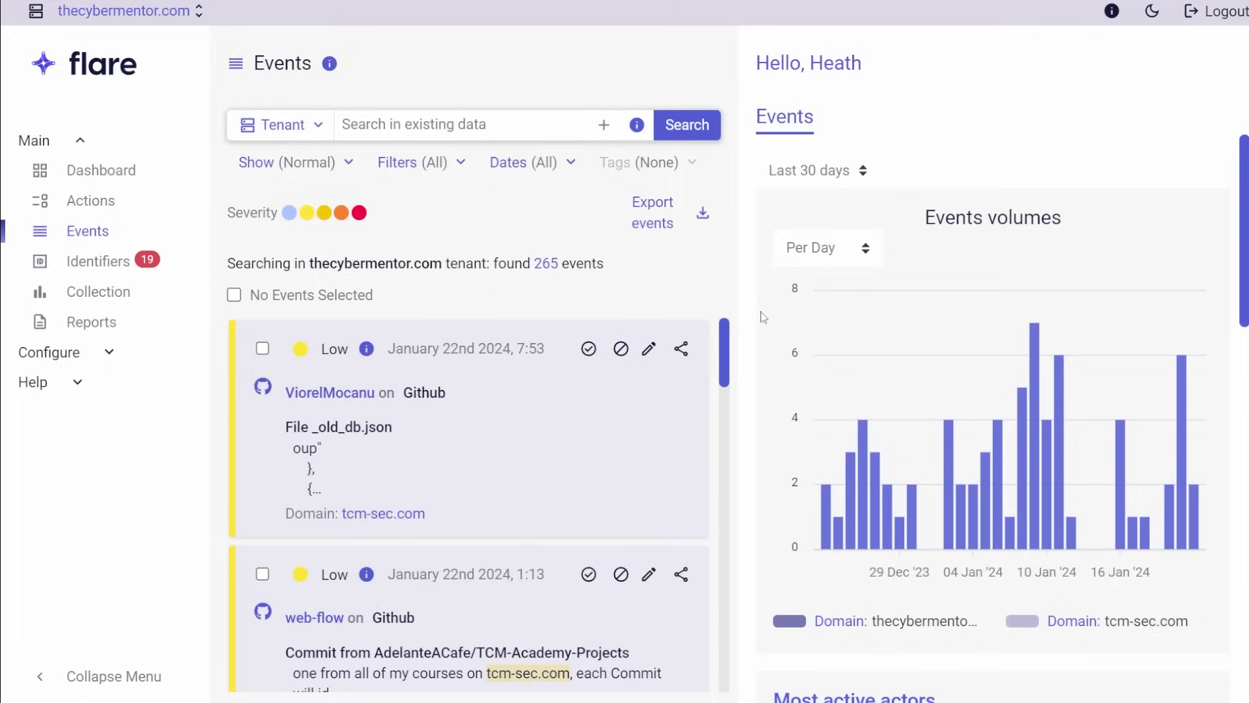
- Limit the events feed to the tcm-sec.com identifier and to severities of Medium and above
click(319, 127)
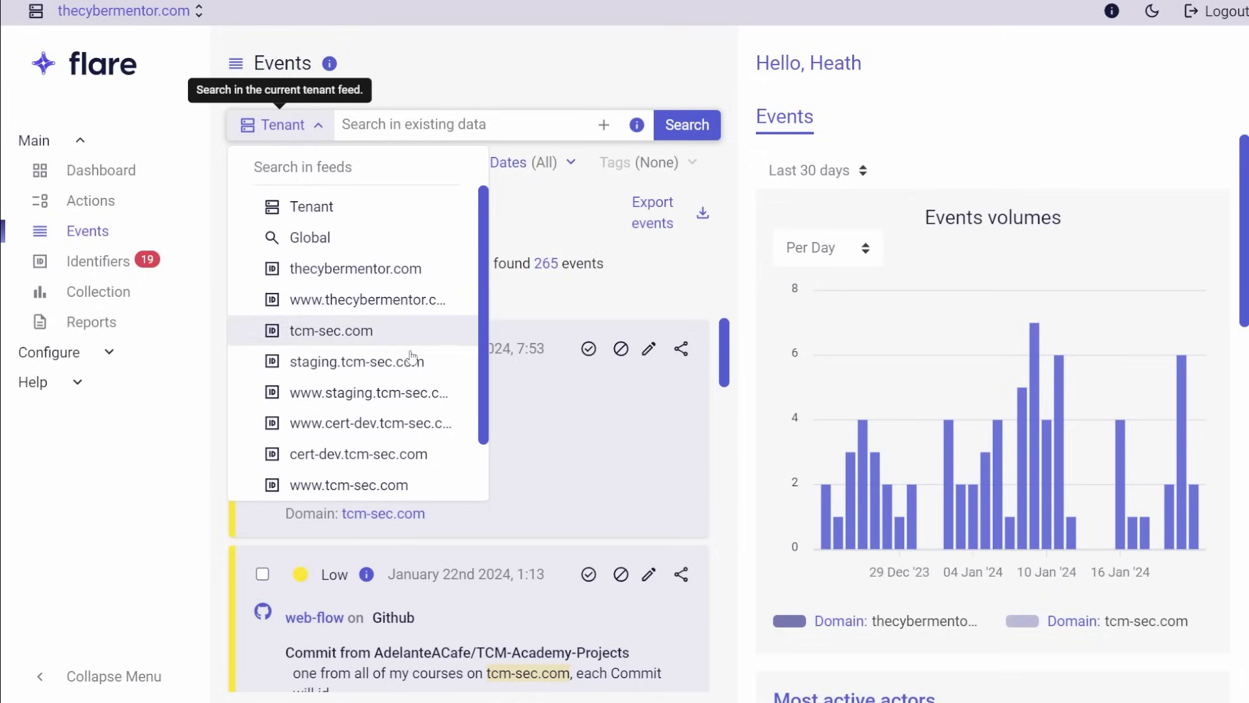
click(382, 335)
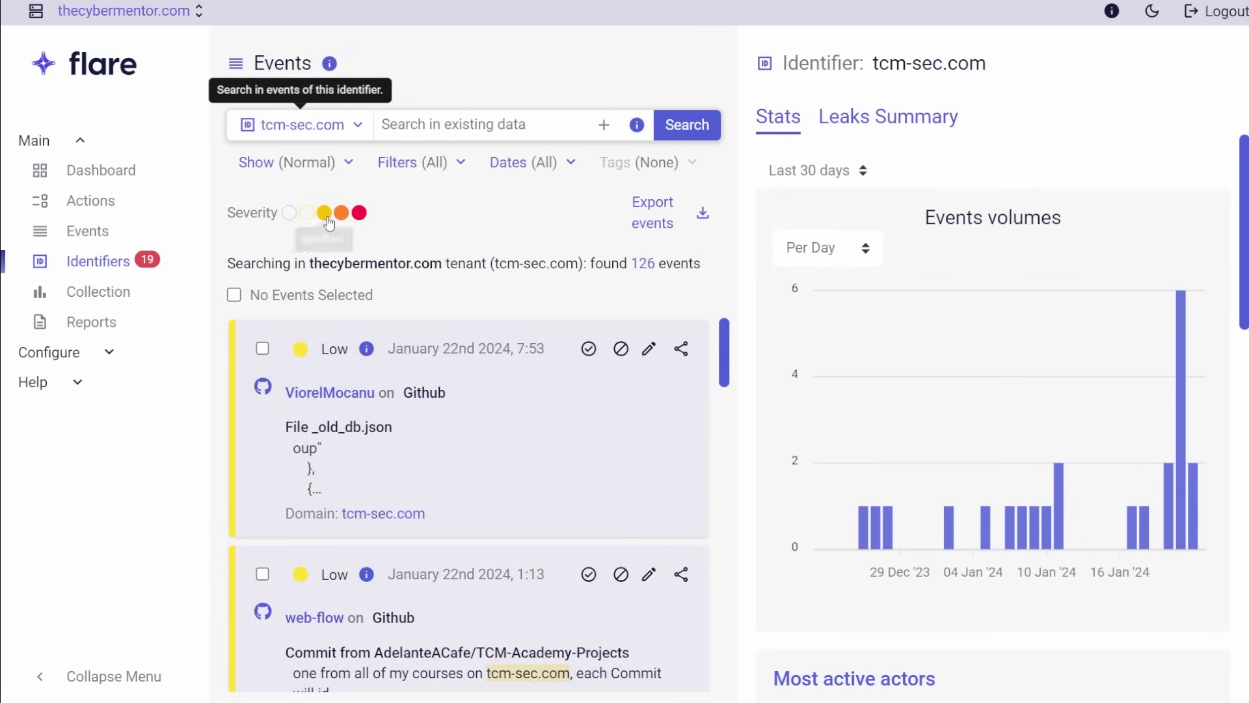
click(326, 217)
click(325, 207)
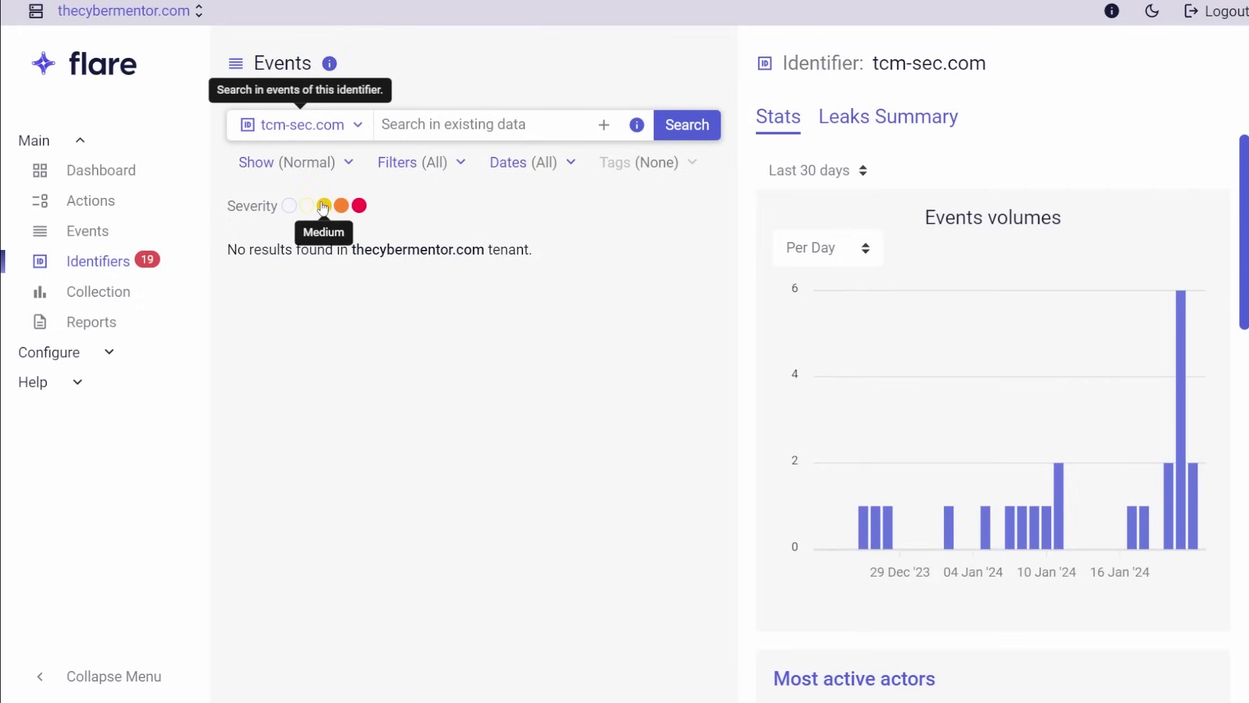
click(323, 207)
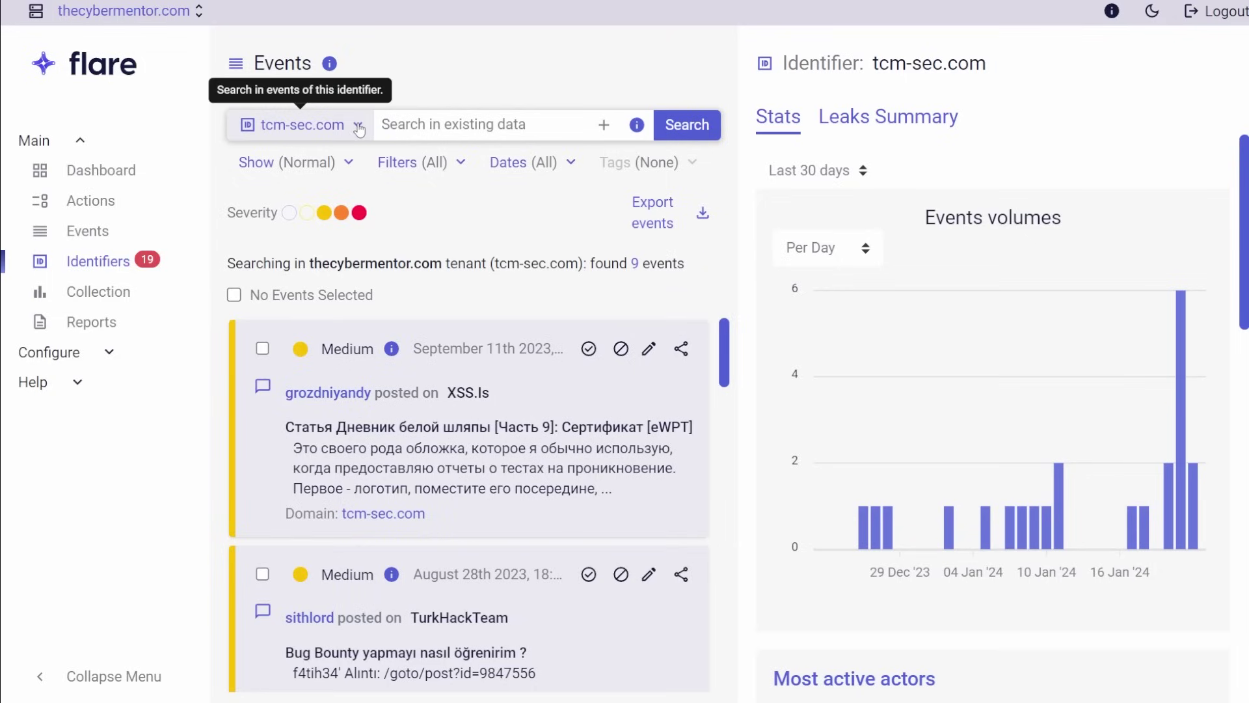
- Switch the event search scope to Global and enter * as the search term
click(359, 127)
click(314, 240)
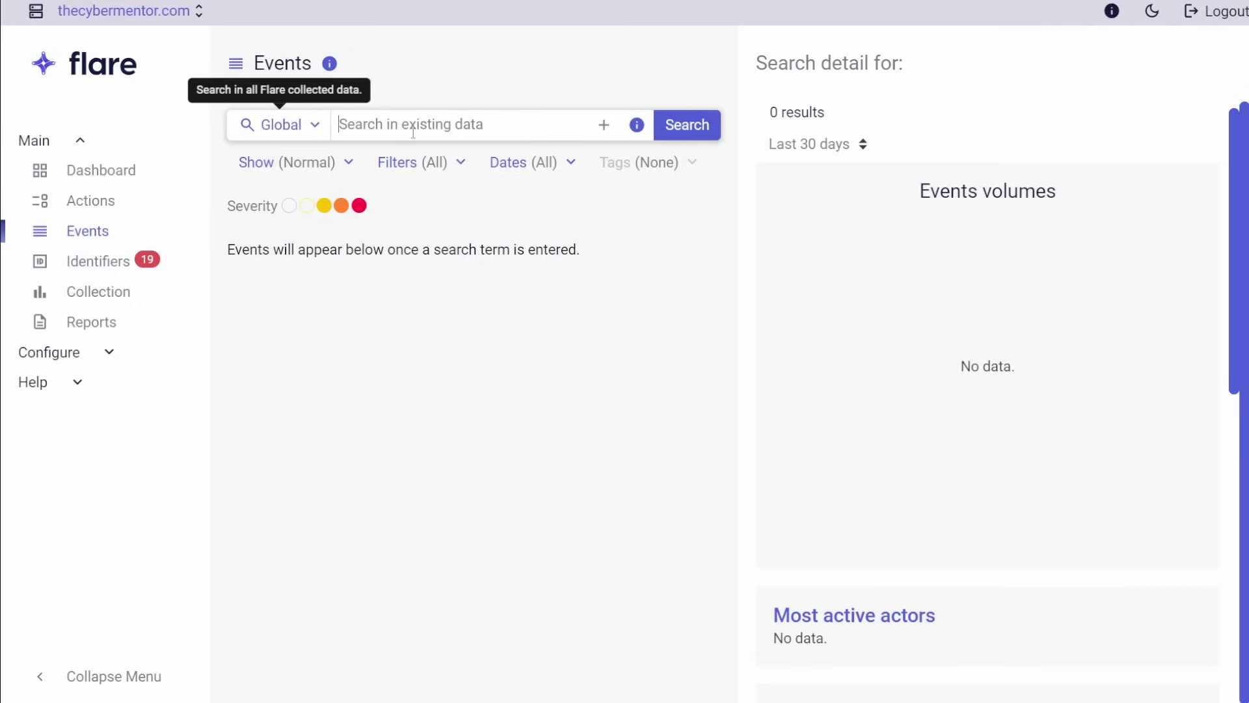
text(*)
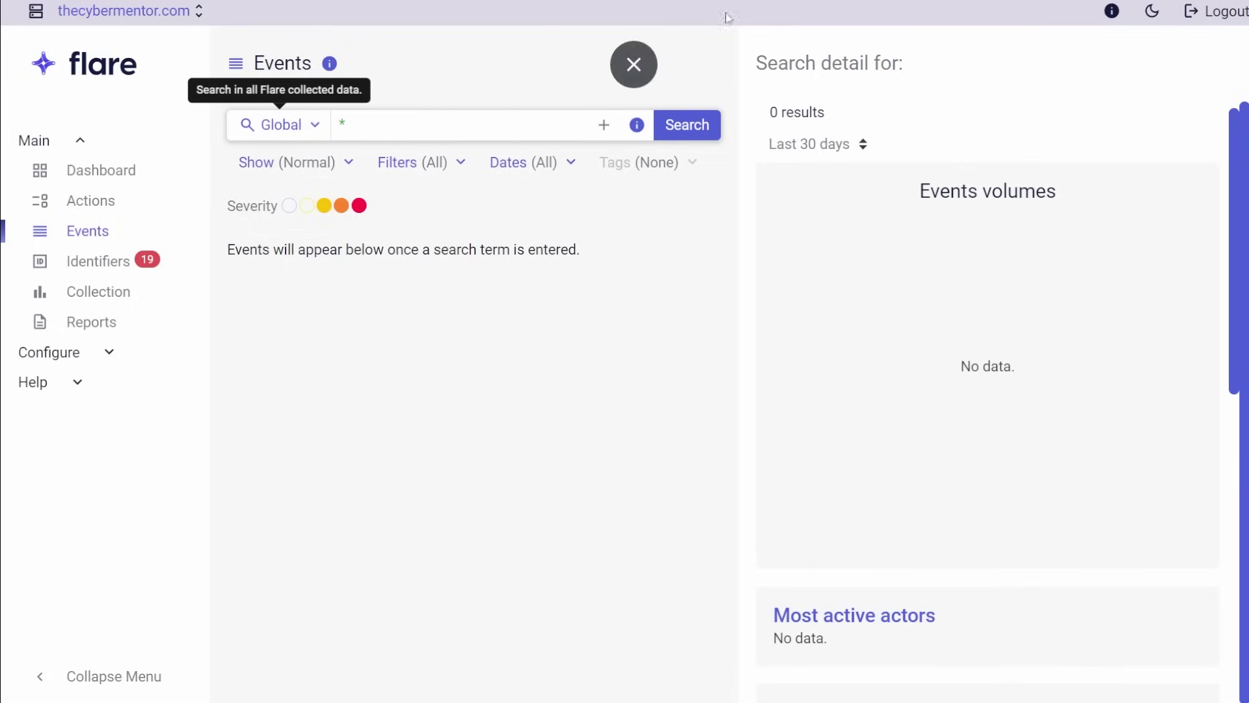
- Exclude Look-alike Domains, Leaked Credentials and Open Web from the global search filters
click(458, 167)
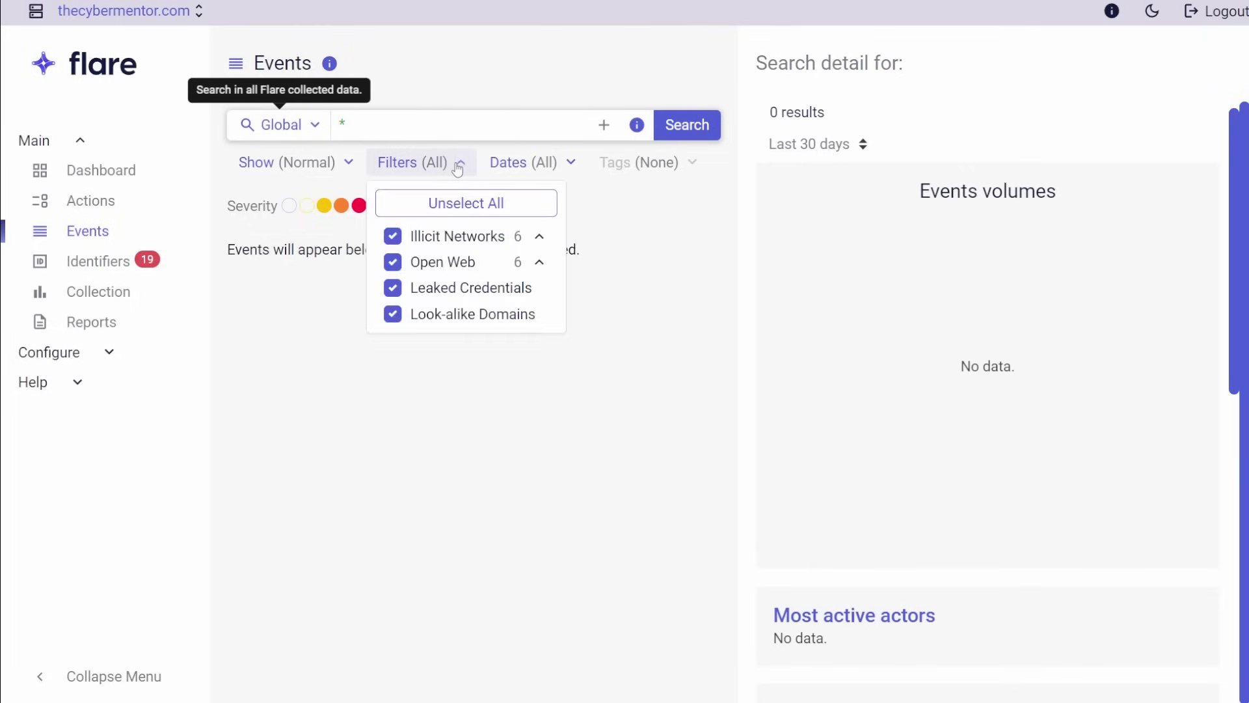
click(391, 315)
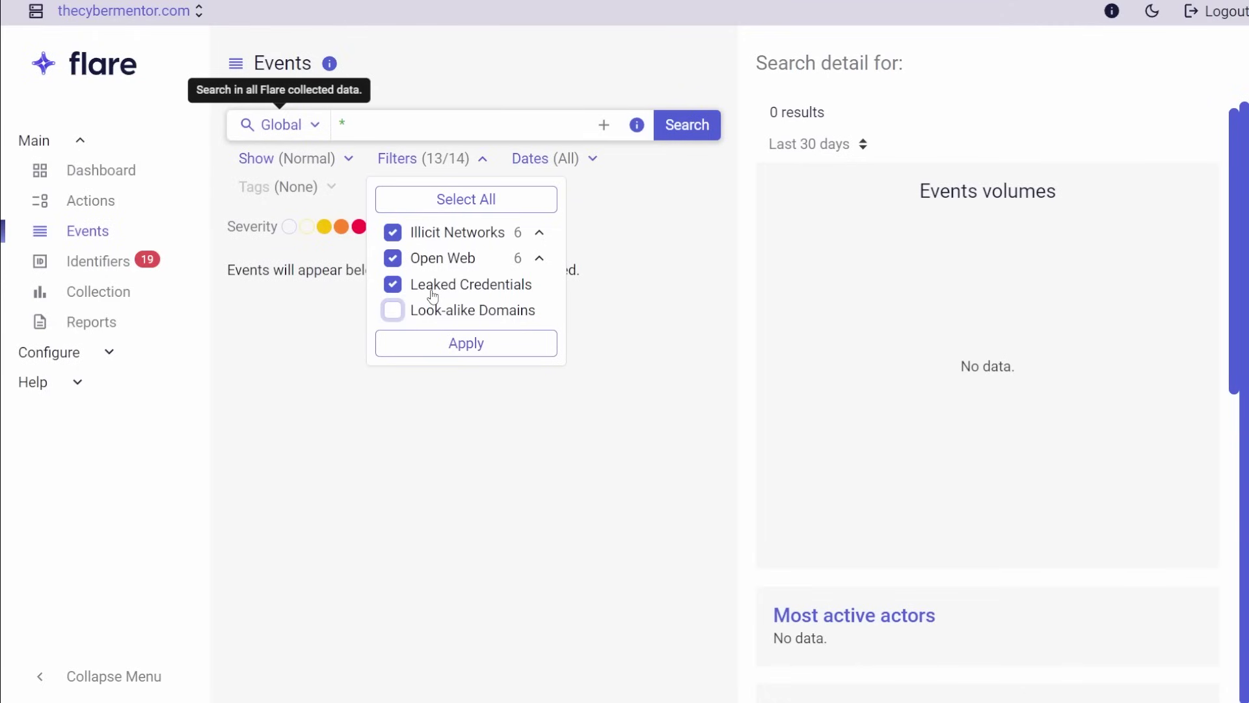
click(392, 285)
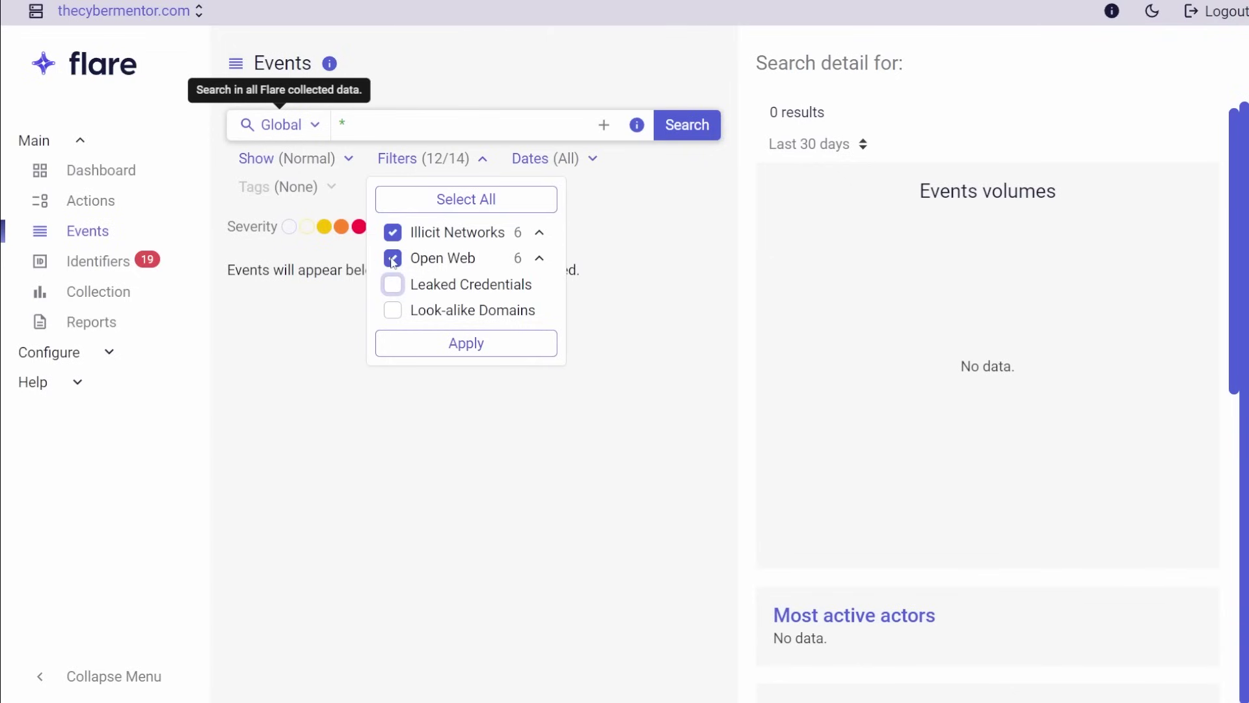
click(393, 259)
- Keep only Ransom Leaks within Illicit Networks, apply the filter, and view the date range options
click(539, 232)
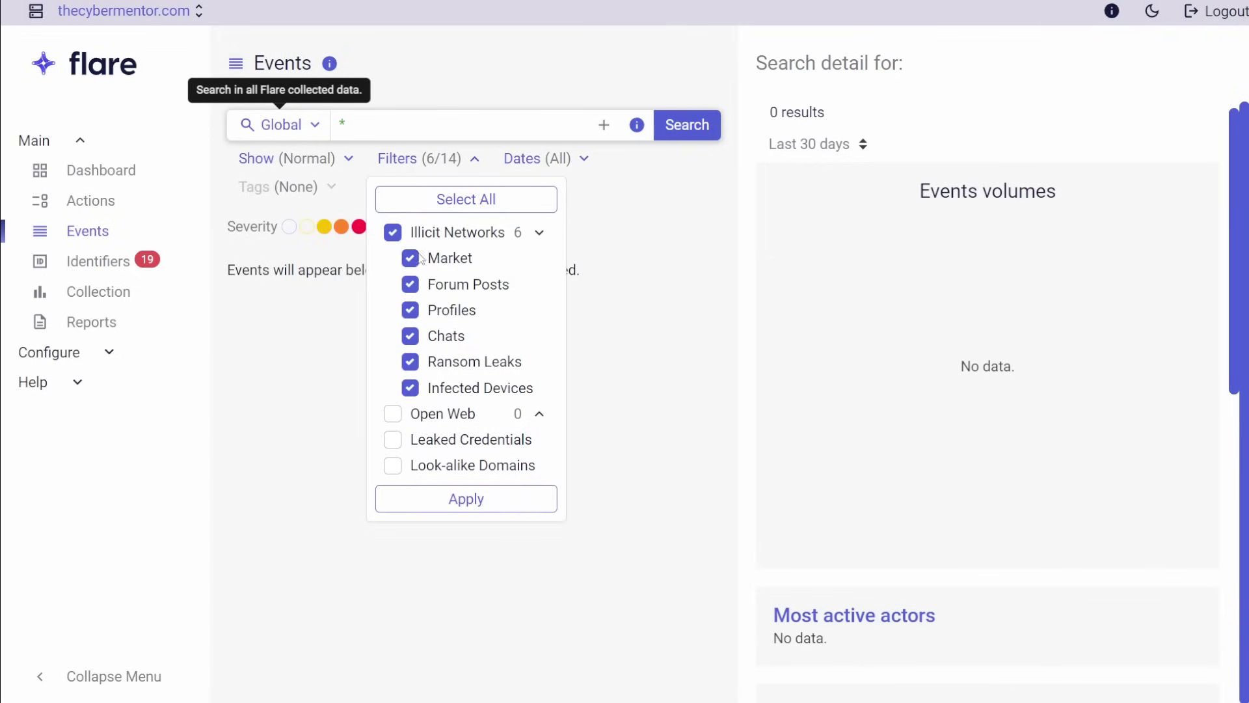
click(410, 388)
click(410, 335)
click(410, 310)
click(410, 284)
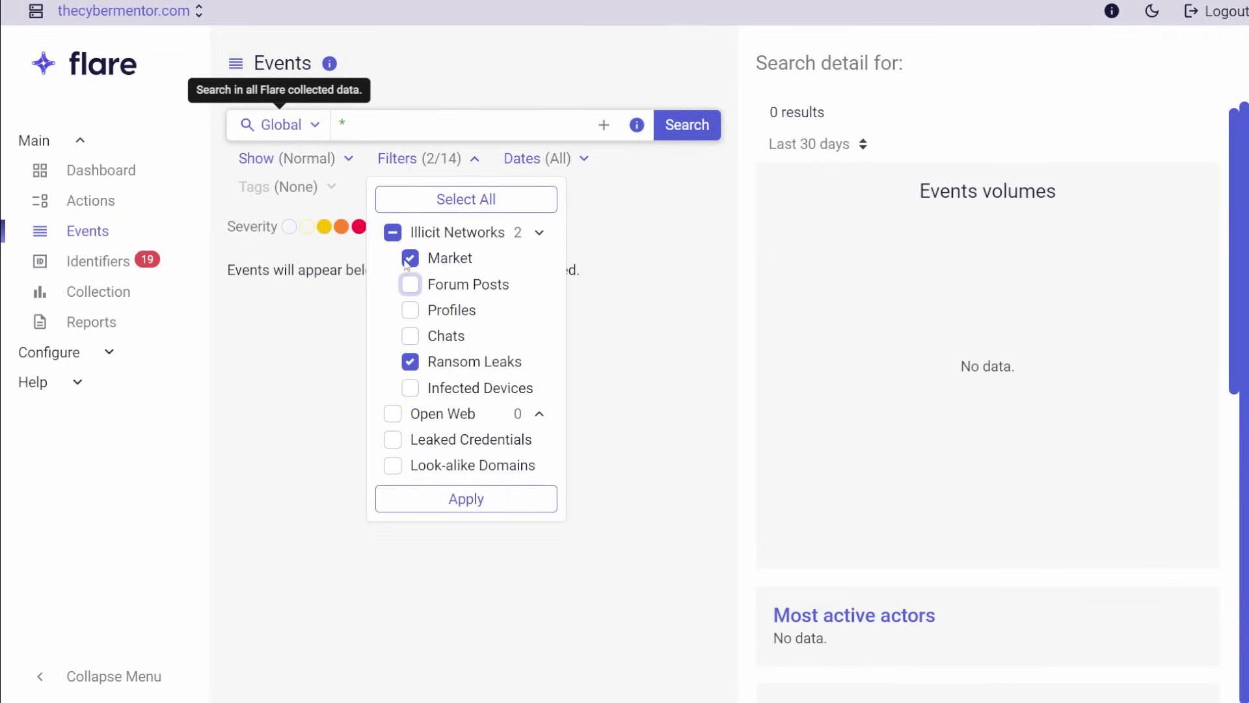
click(409, 259)
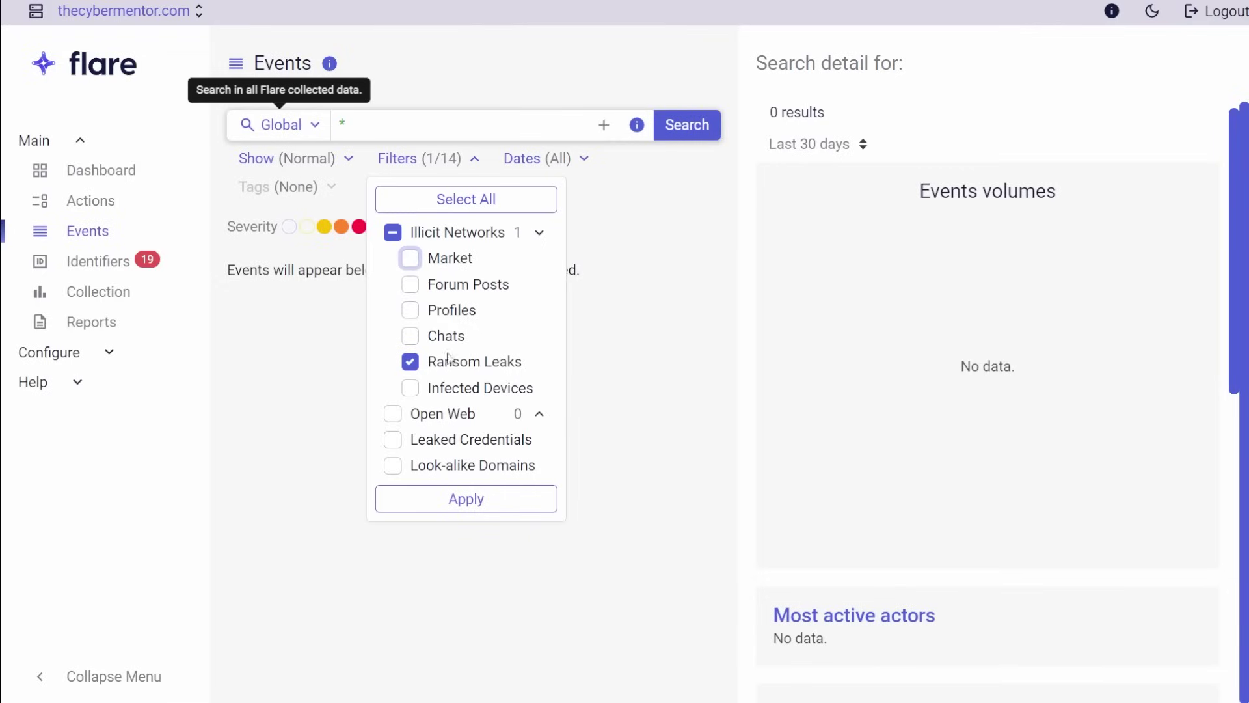
click(530, 497)
click(563, 159)
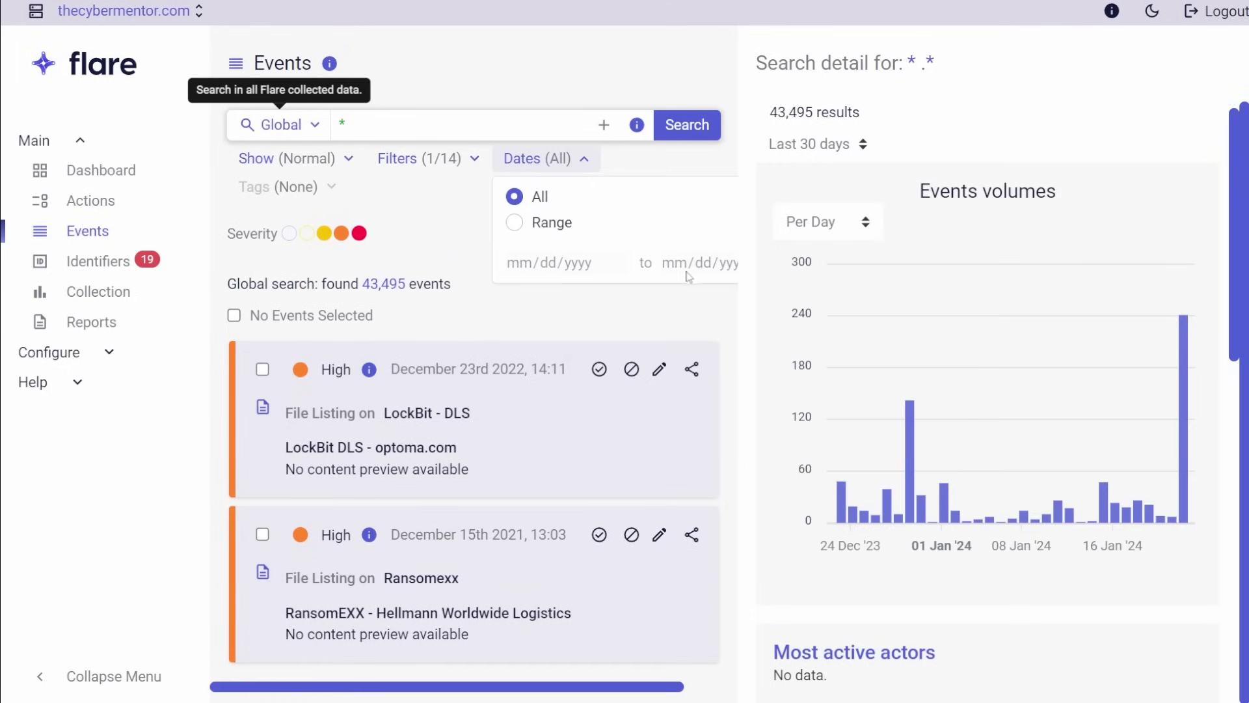
click(434, 236)
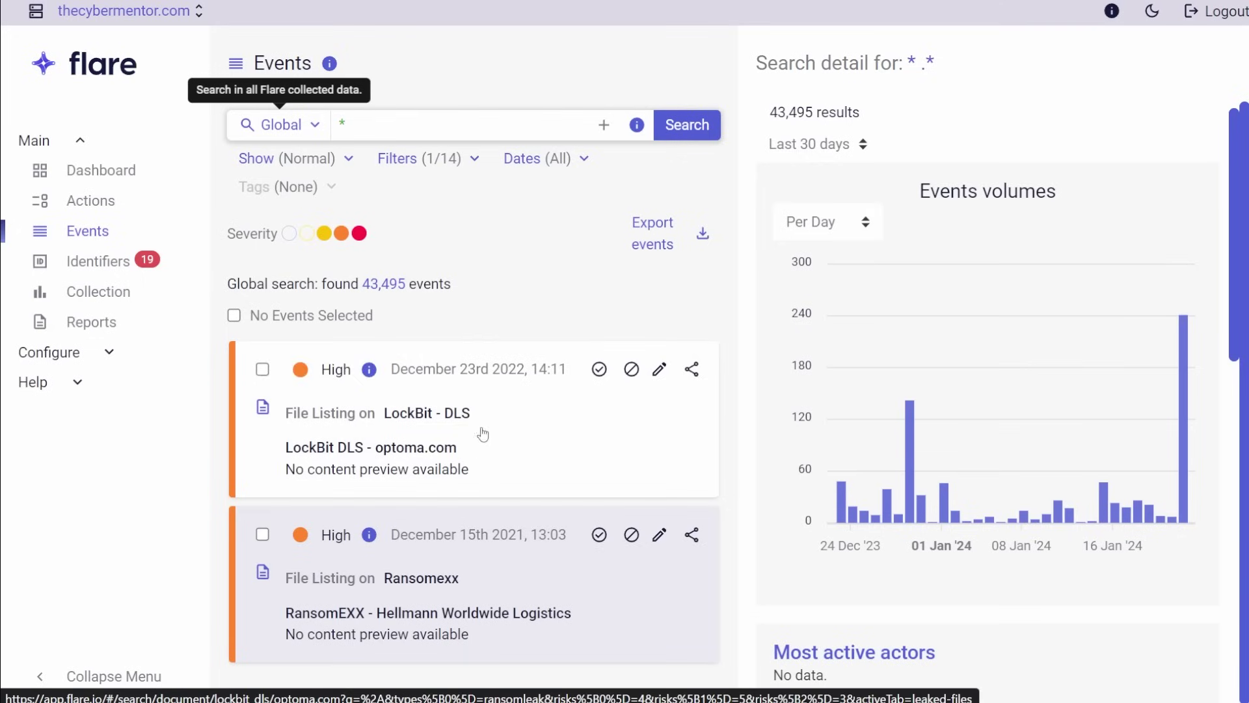
- Open the LockBit DLS event for optoma.com and review its leaked files, summary, content and AI Assist
click(538, 410)
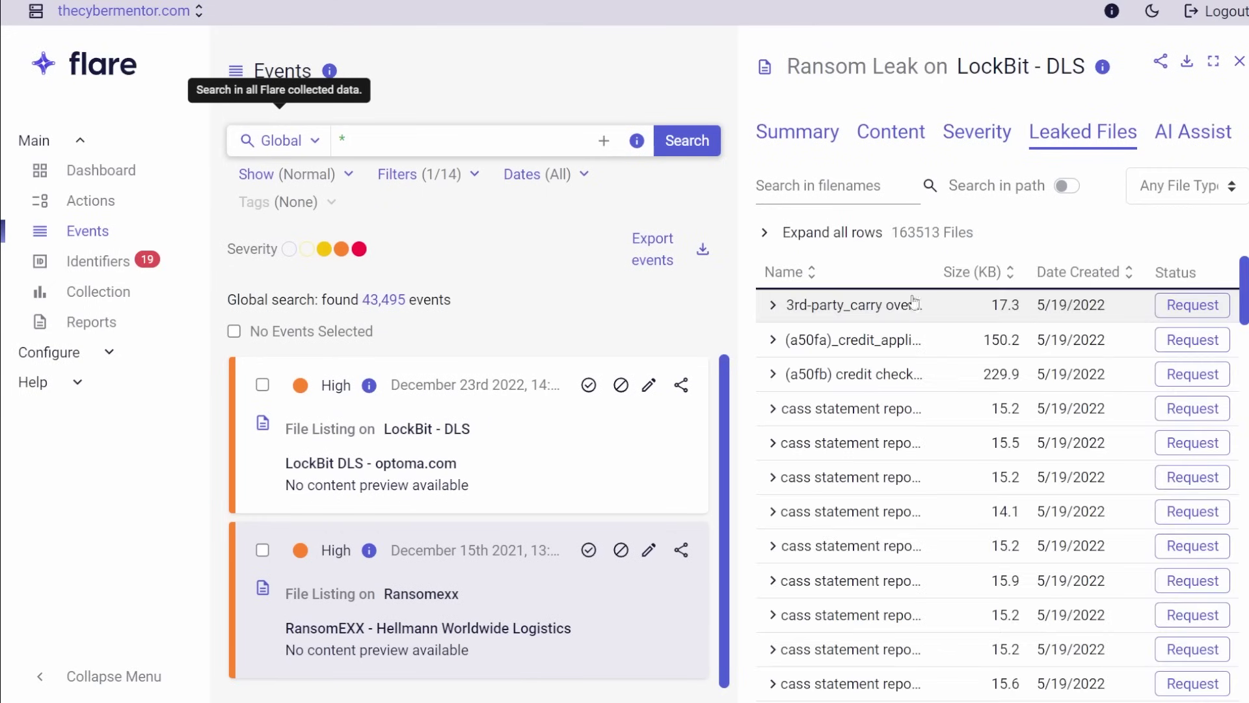
scroll(935, 393, down, 5)
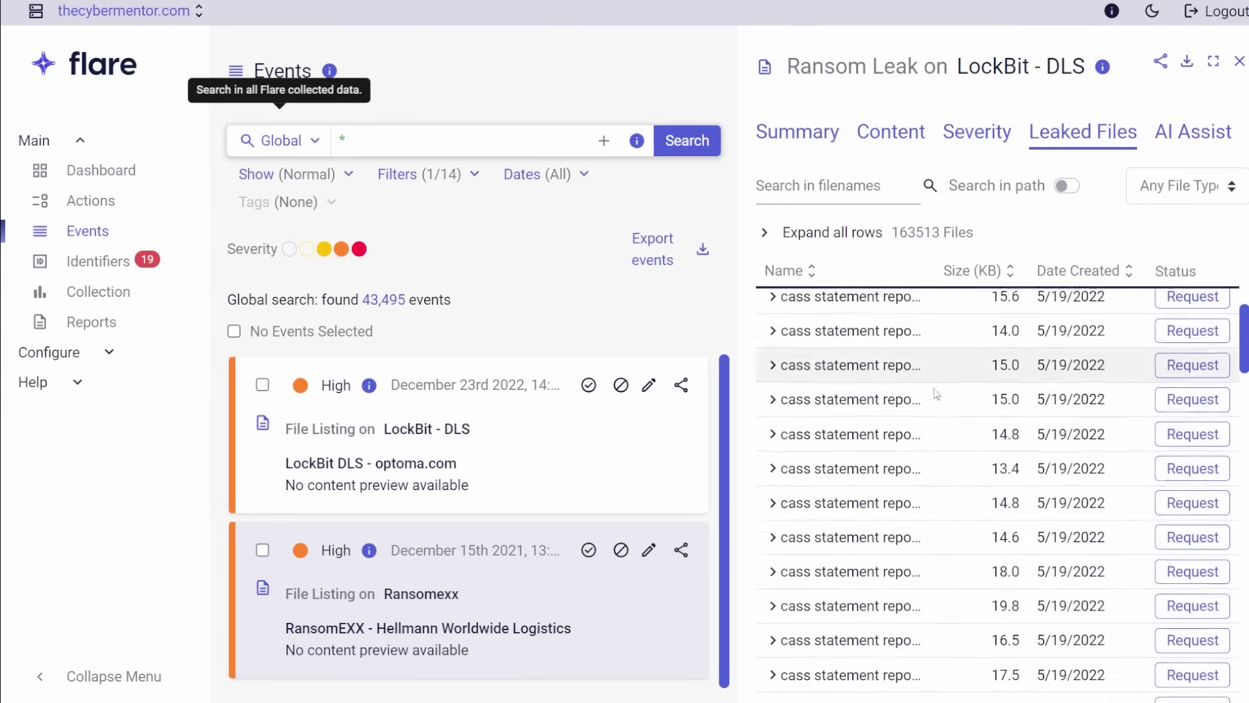
scroll(936, 393, down, 3)
scroll(976, 397, up, 10)
click(792, 140)
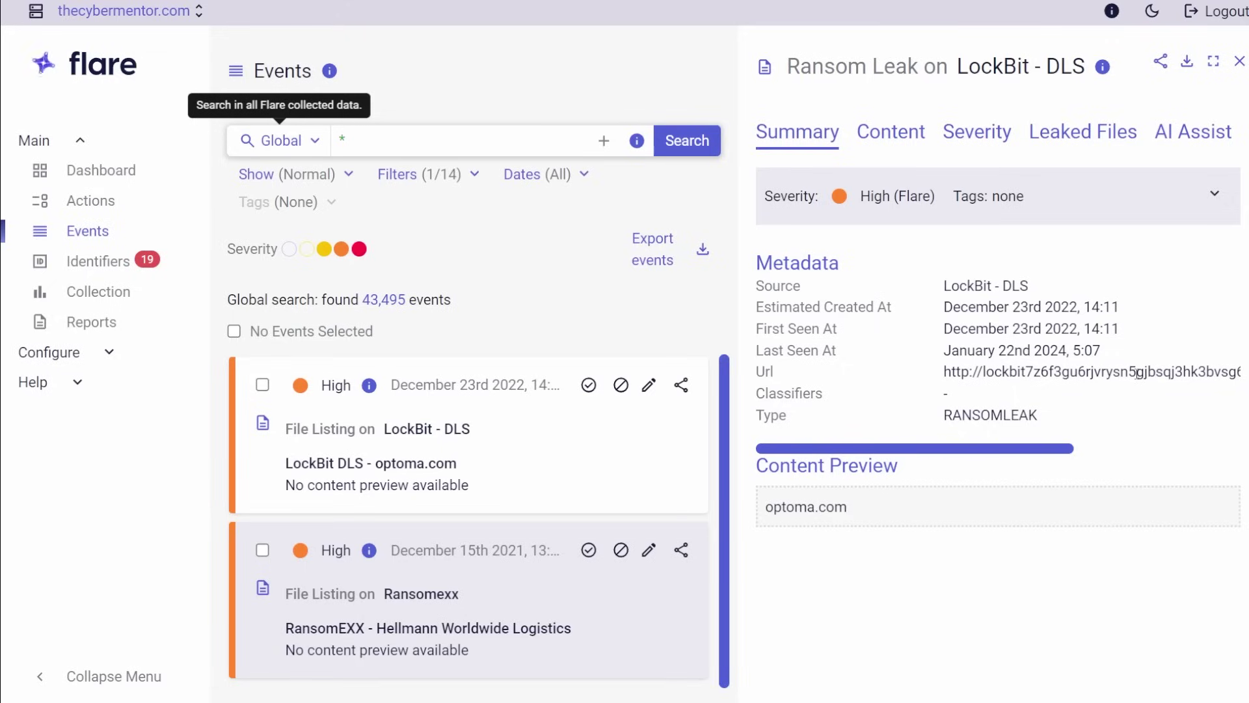
click(900, 144)
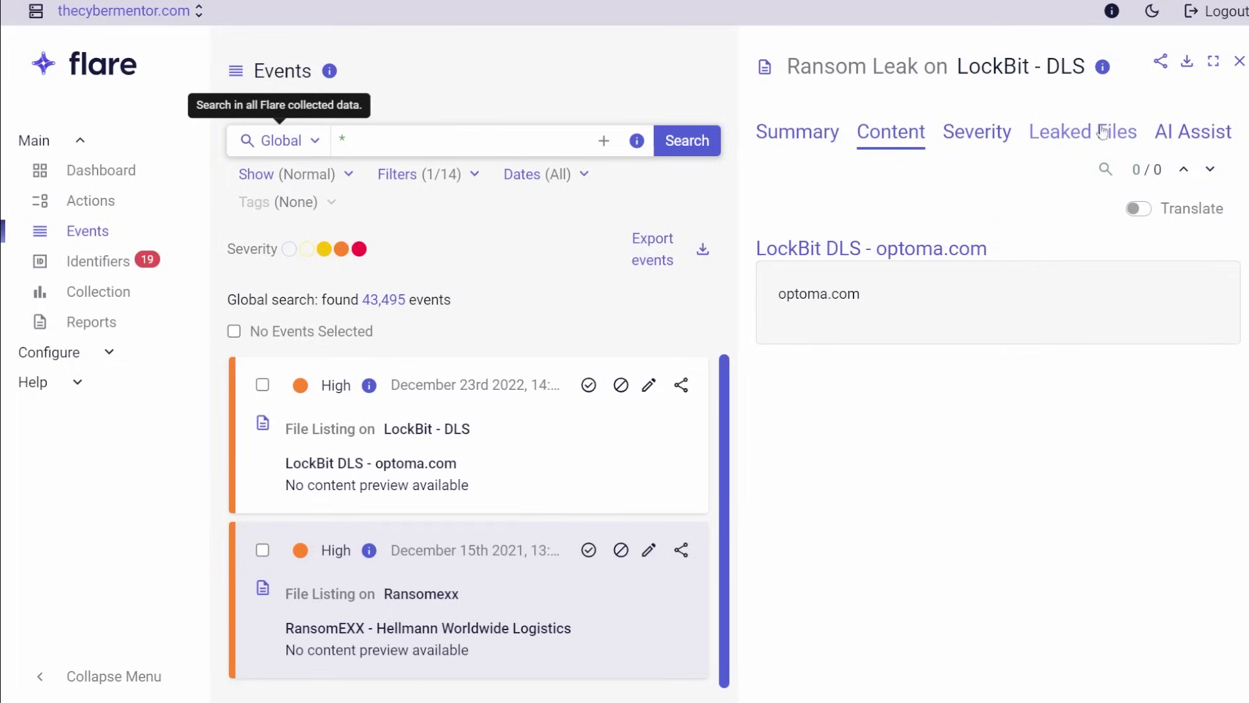
click(1179, 133)
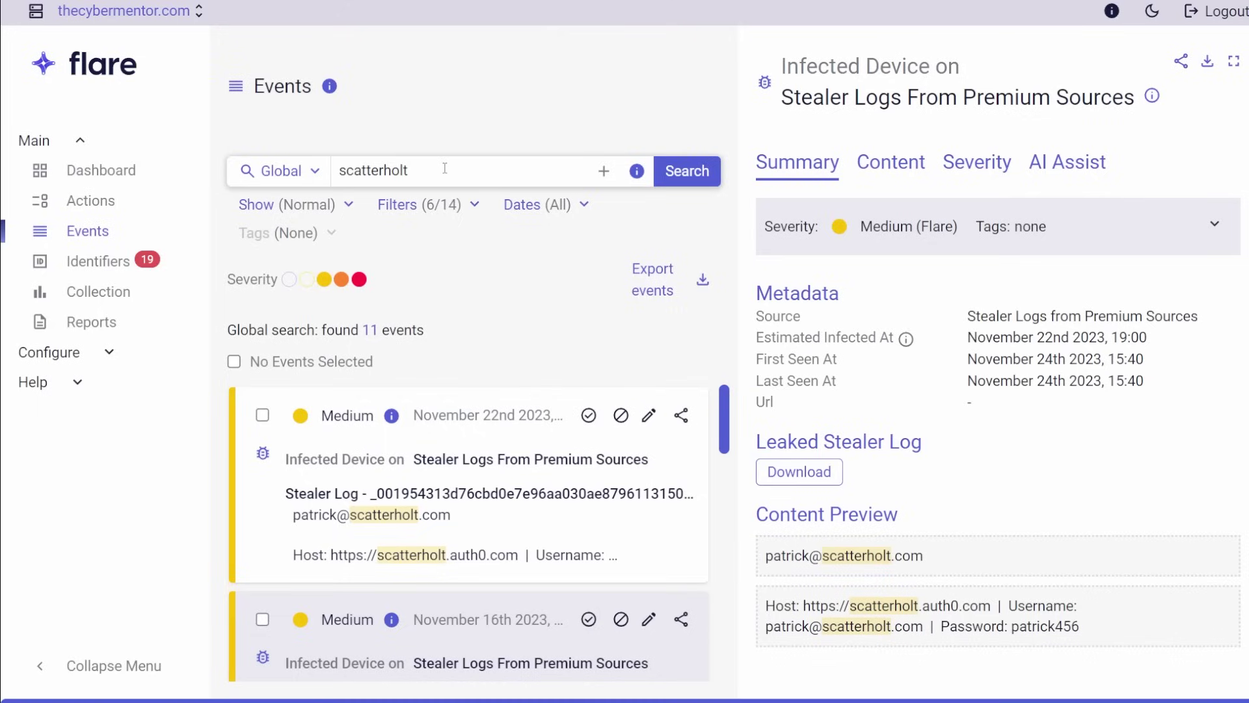
- Add Open Web and Leaked Credentials to the filters of the global scatterholt search and apply them
click(474, 207)
click(393, 304)
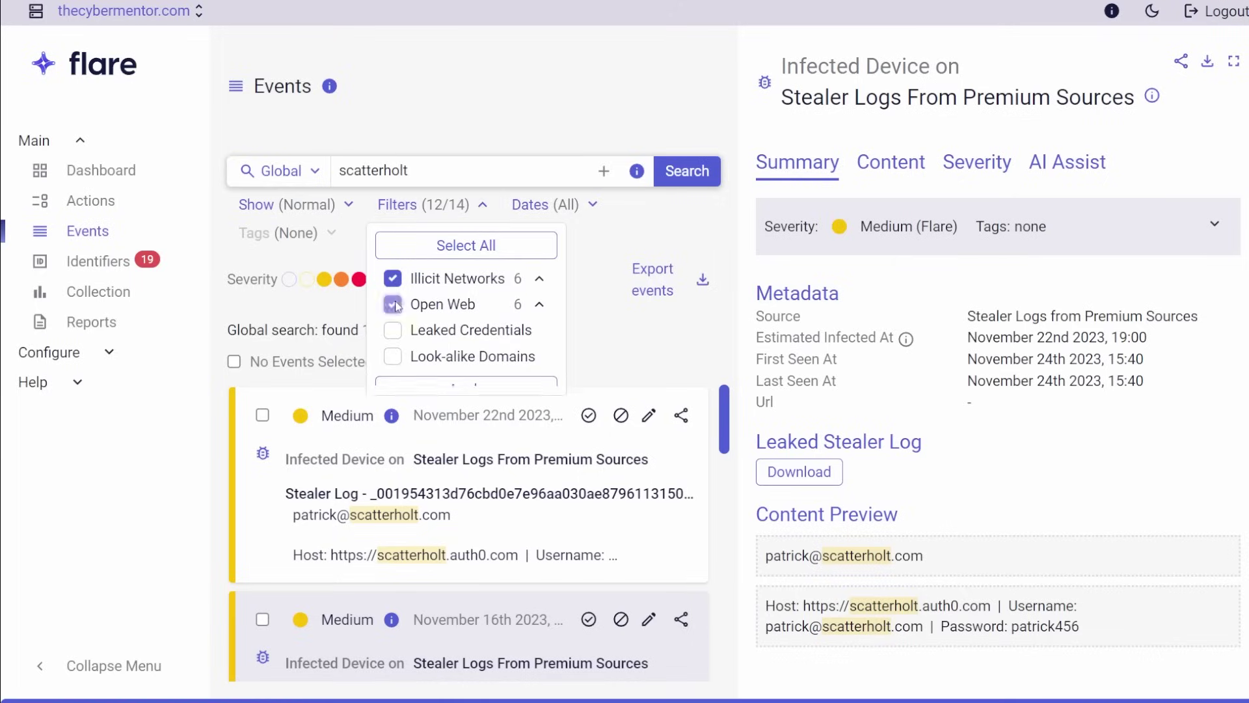
click(393, 330)
click(430, 389)
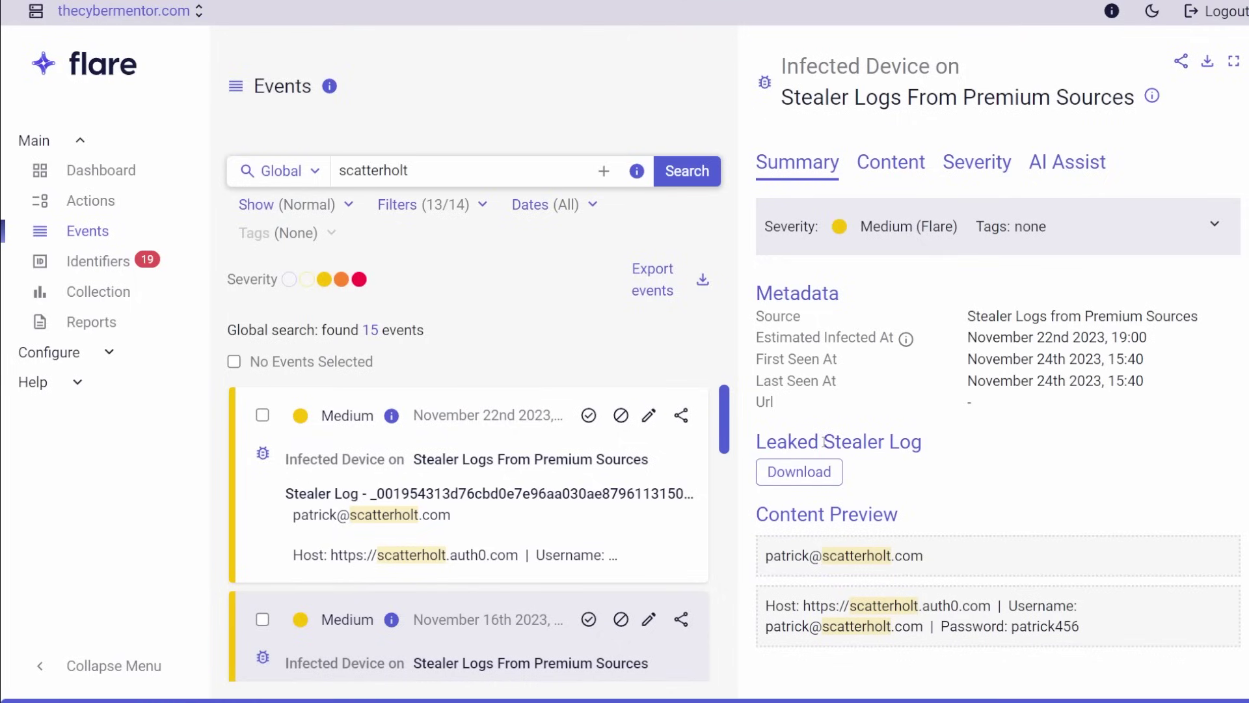
- Try to download the infected device's leaked stealer log, read the notice in the download dialog, and close it
drag(823, 442, 953, 437)
click(989, 448)
click(801, 477)
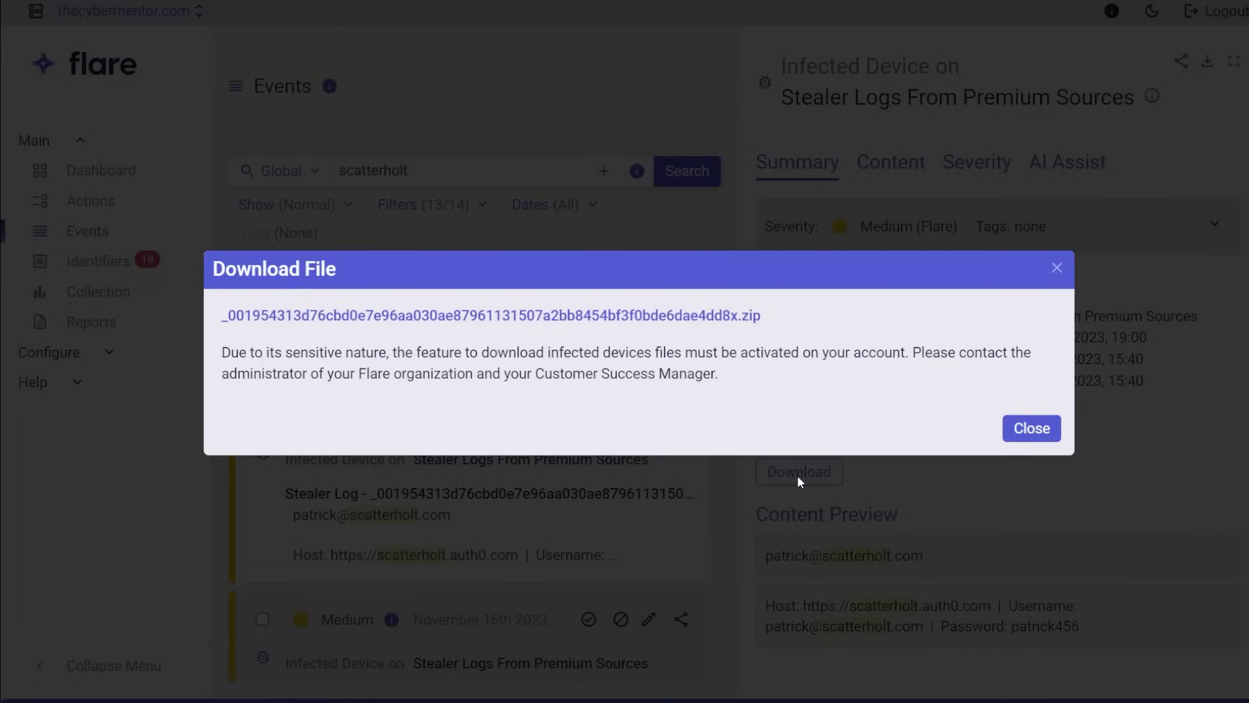
drag(288, 354, 917, 355)
click(920, 378)
click(1057, 269)
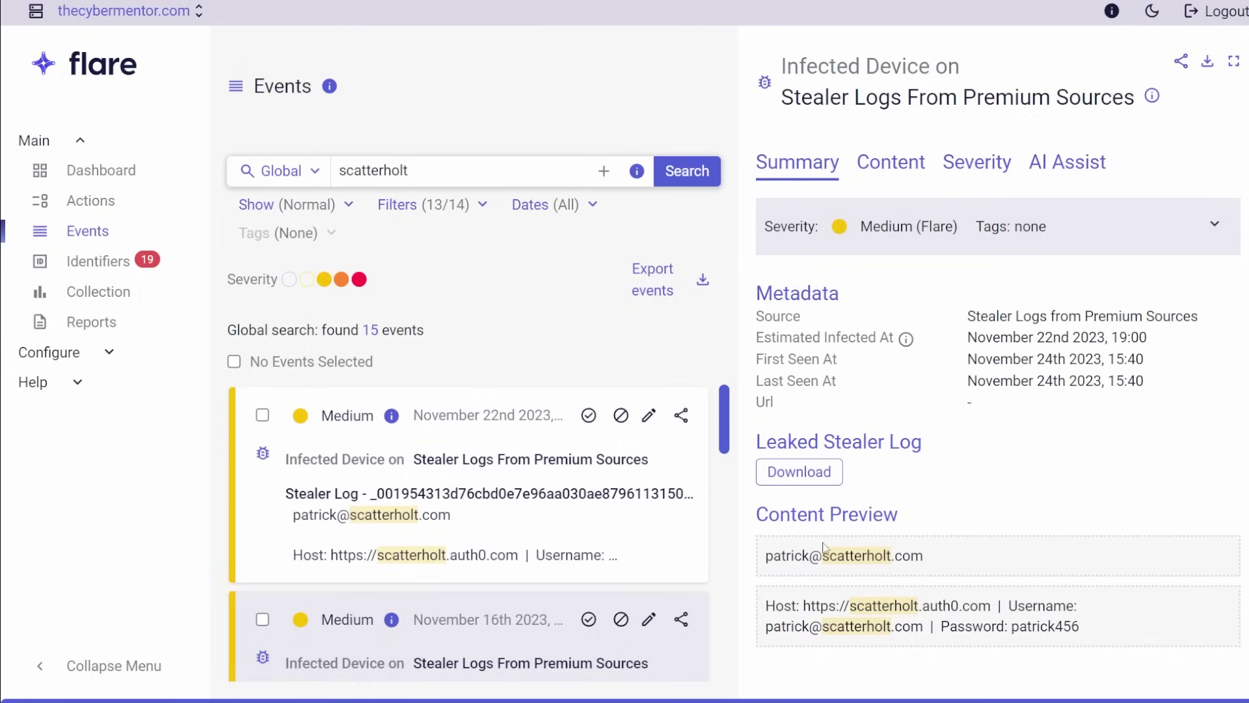
- Examine the leaked e-mail, host and password in the stealer log's content preview, and open its full content
drag(771, 560, 838, 600)
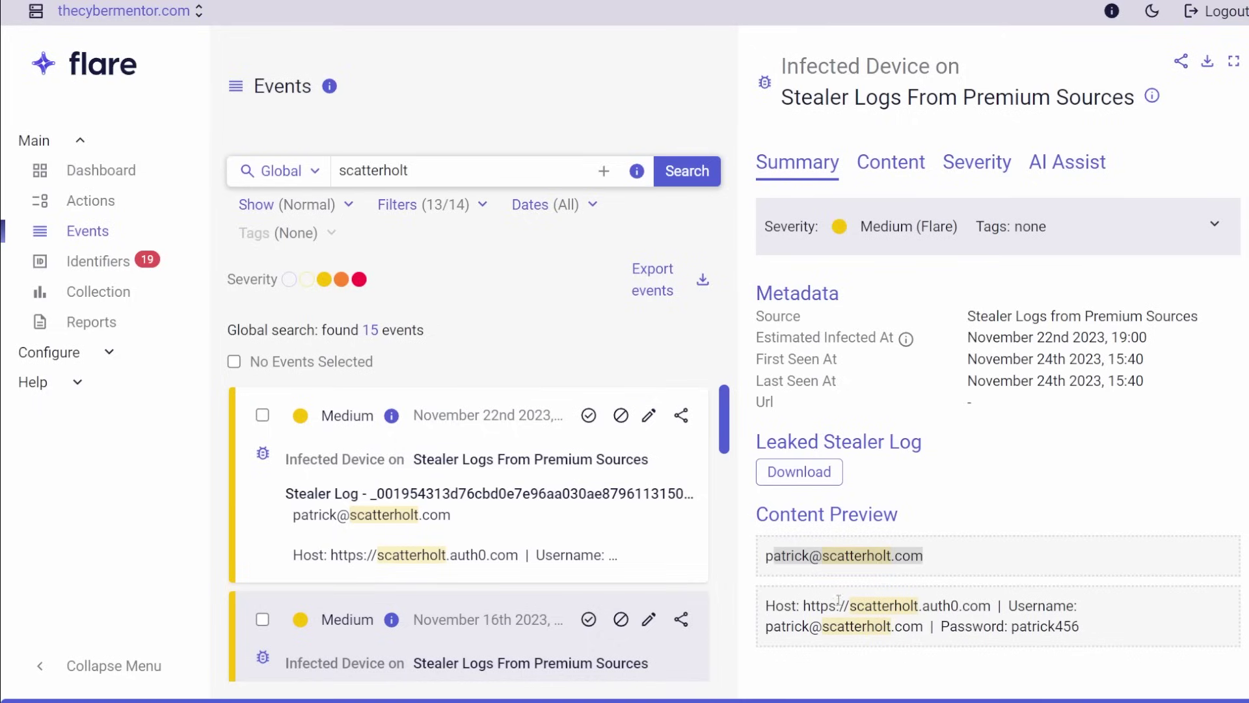
drag(1002, 596, 893, 624)
drag(1012, 625, 1045, 651)
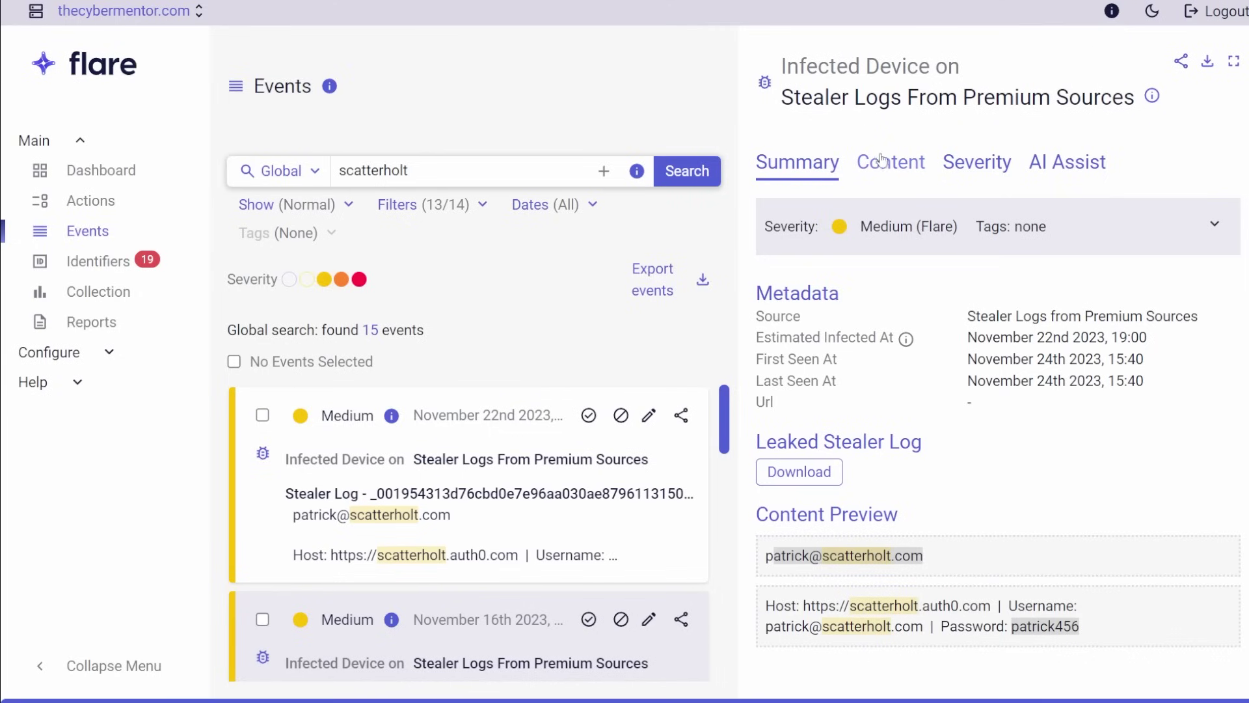
scroll(612, 540, down, 2)
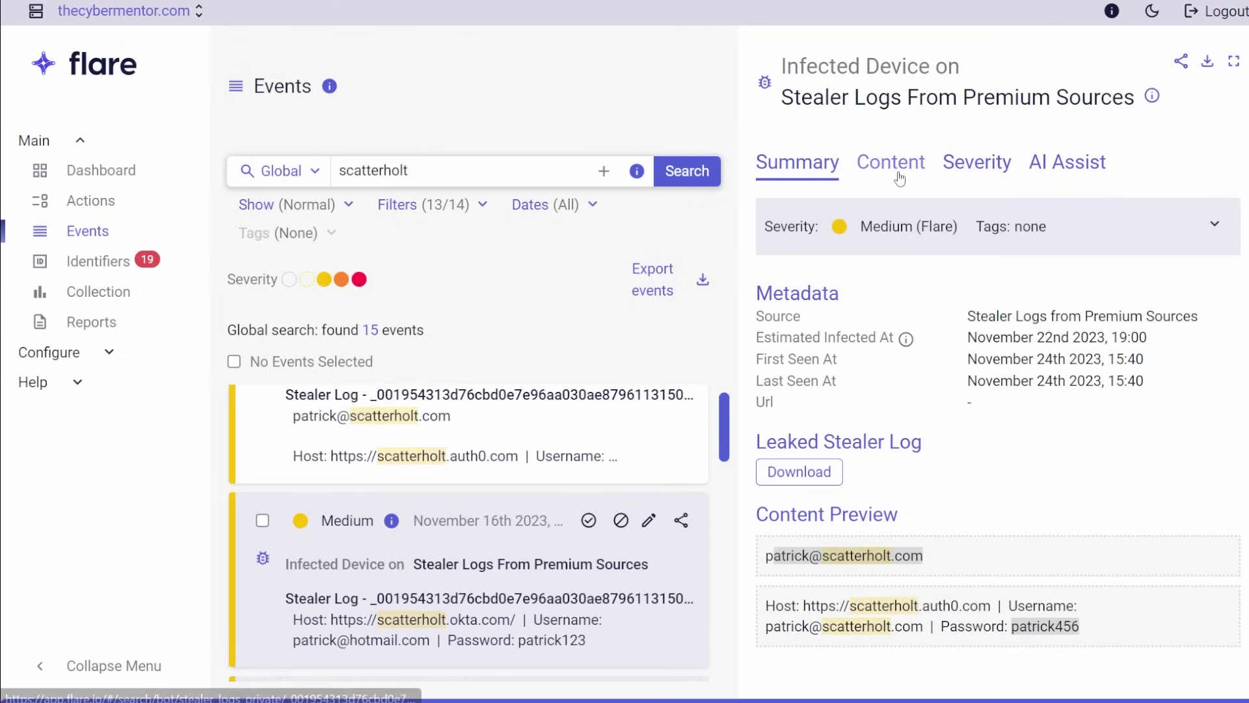
click(896, 163)
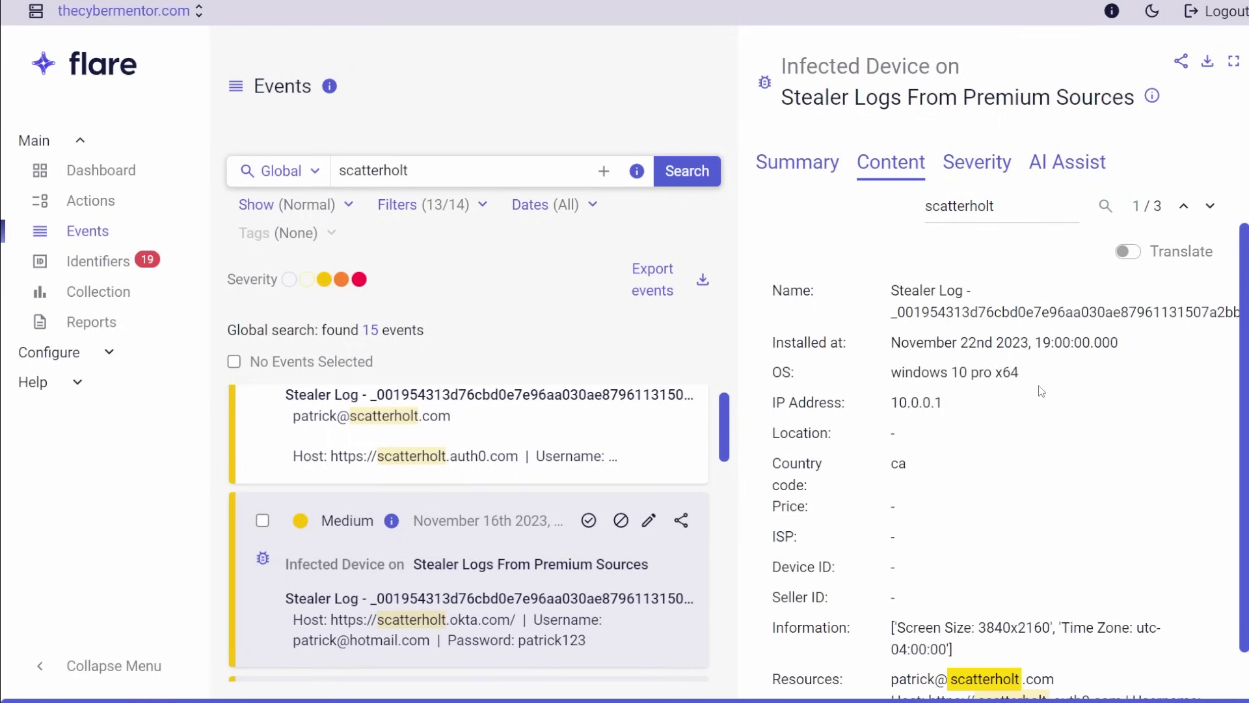
- Inspect the content of the scatterholt okta.com and auth0.com stealer logs of November 16th 2023, and browse the remaining results
click(550, 571)
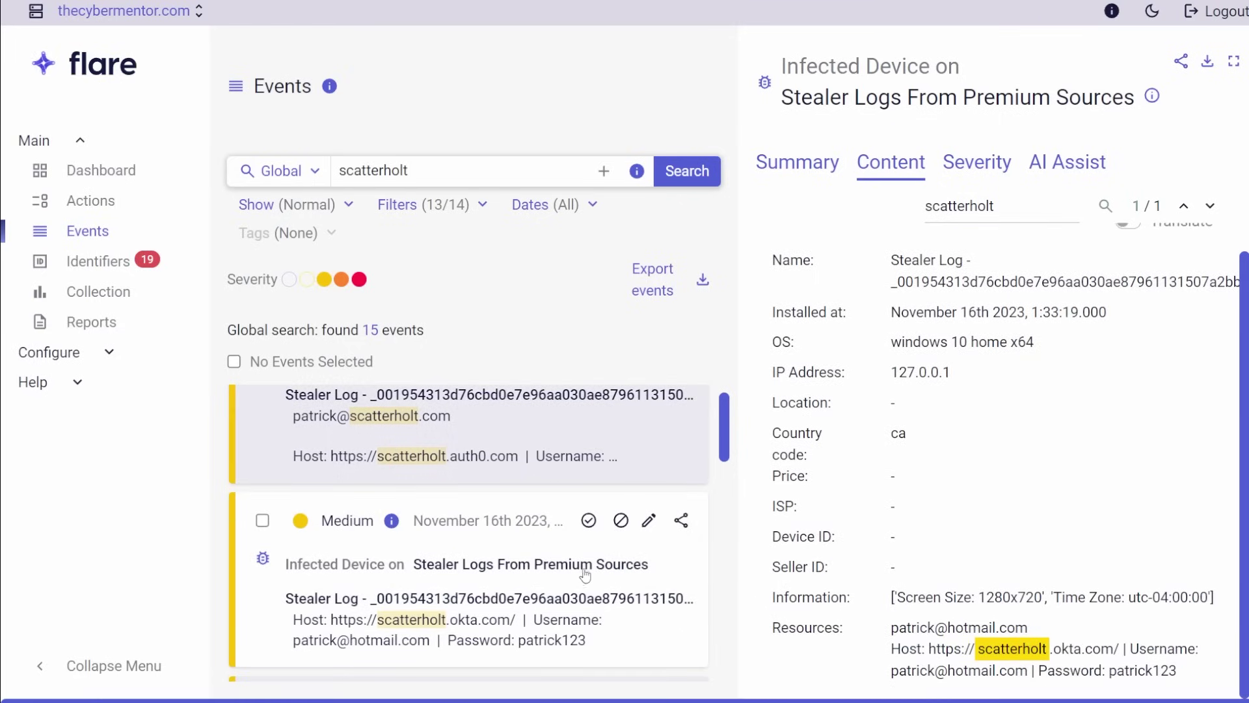
scroll(585, 553, down, 3)
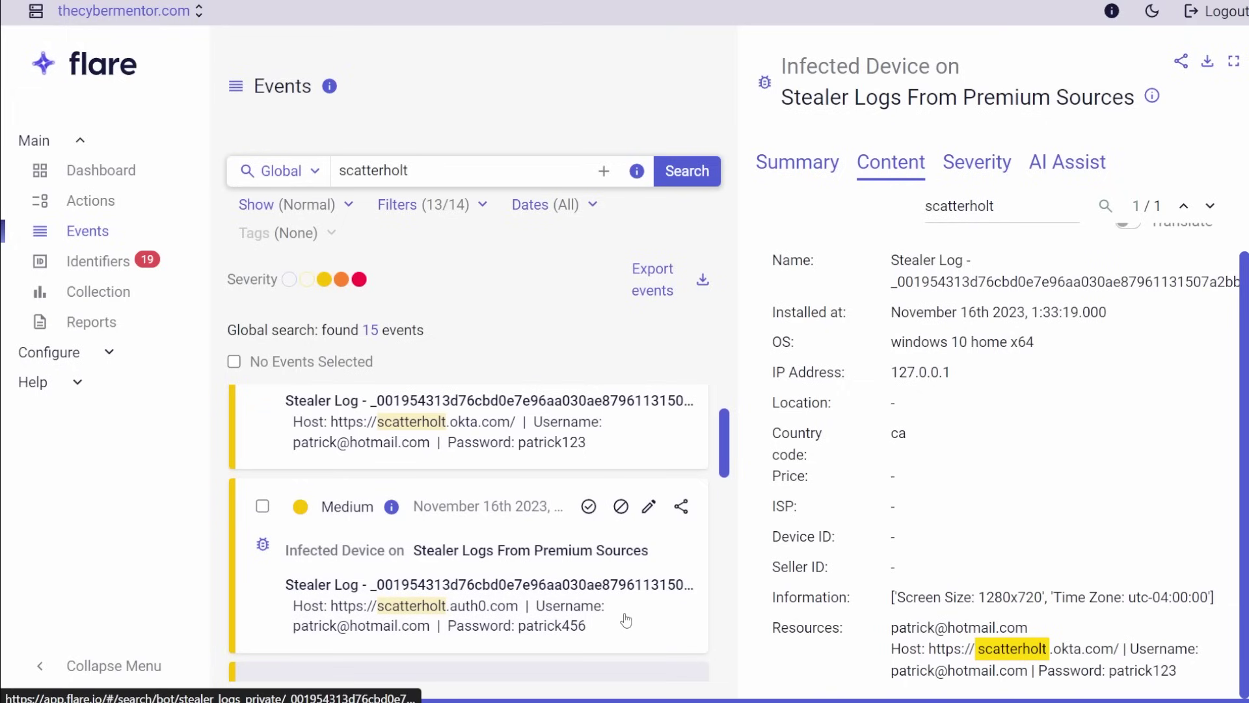
click(624, 572)
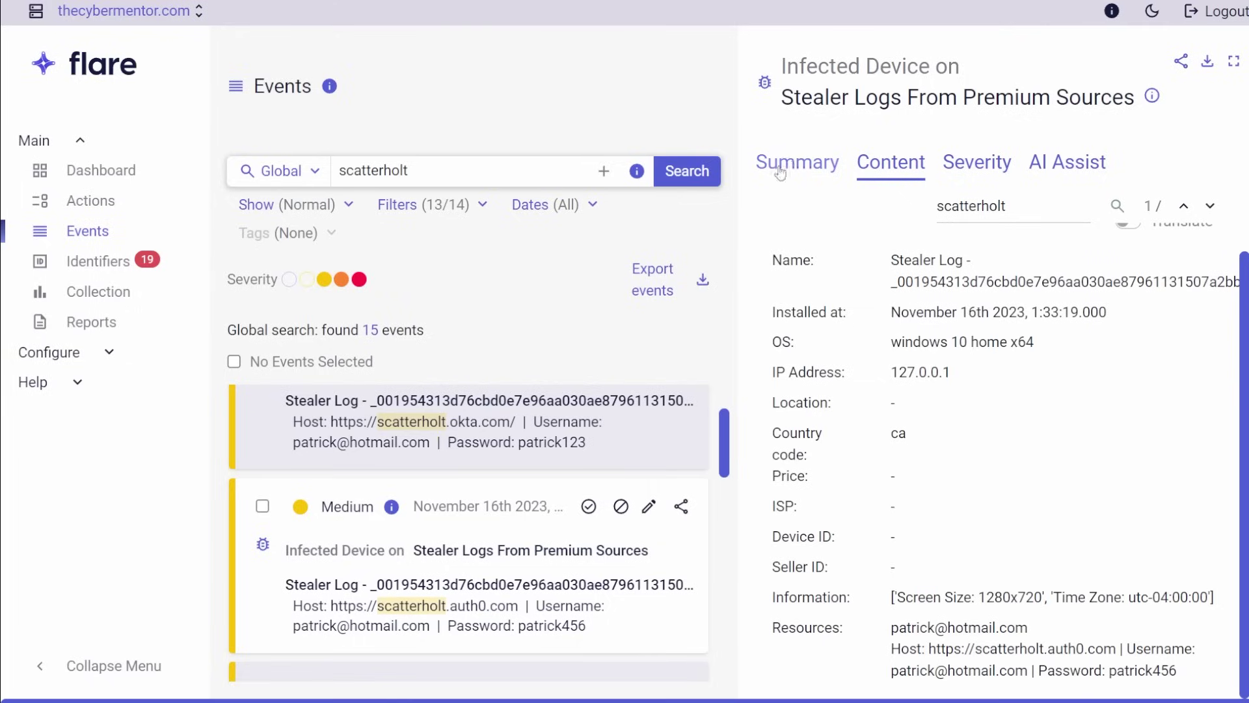
scroll(616, 482, down, 5)
scroll(616, 484, down, 3)
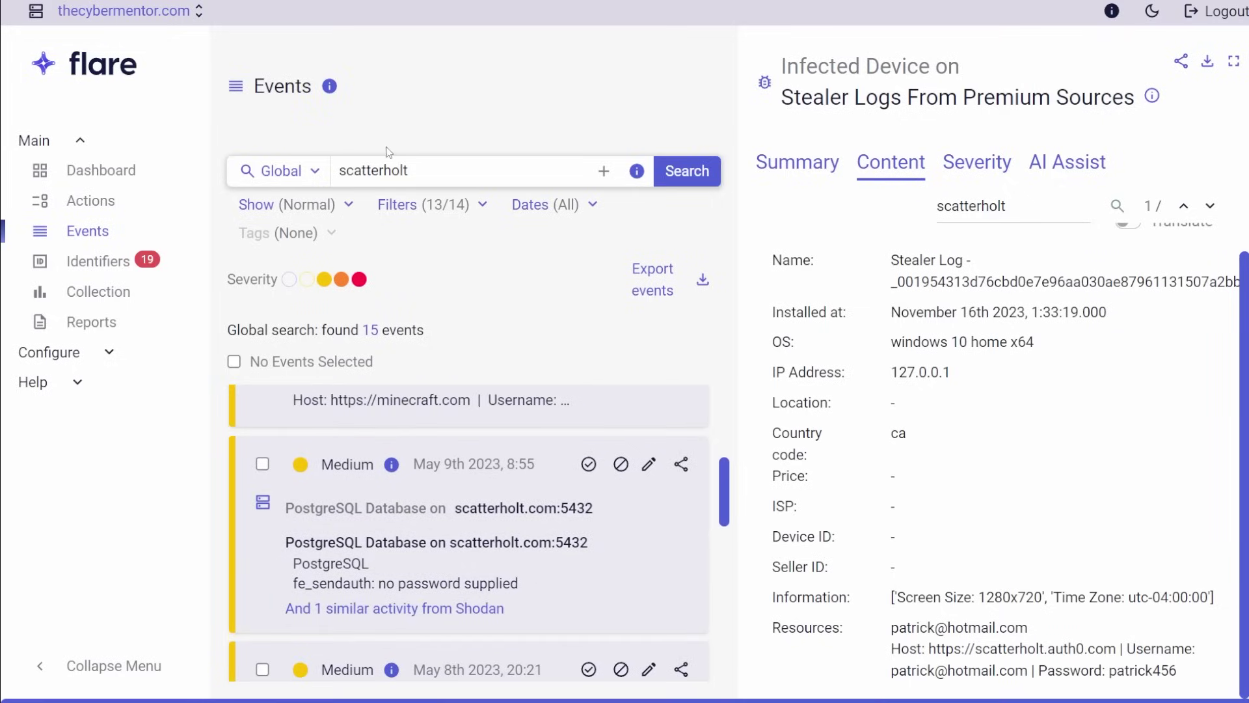
- View the Dashboard, revisit the tenant's Events page, and return to the Dashboard overview
click(102, 169)
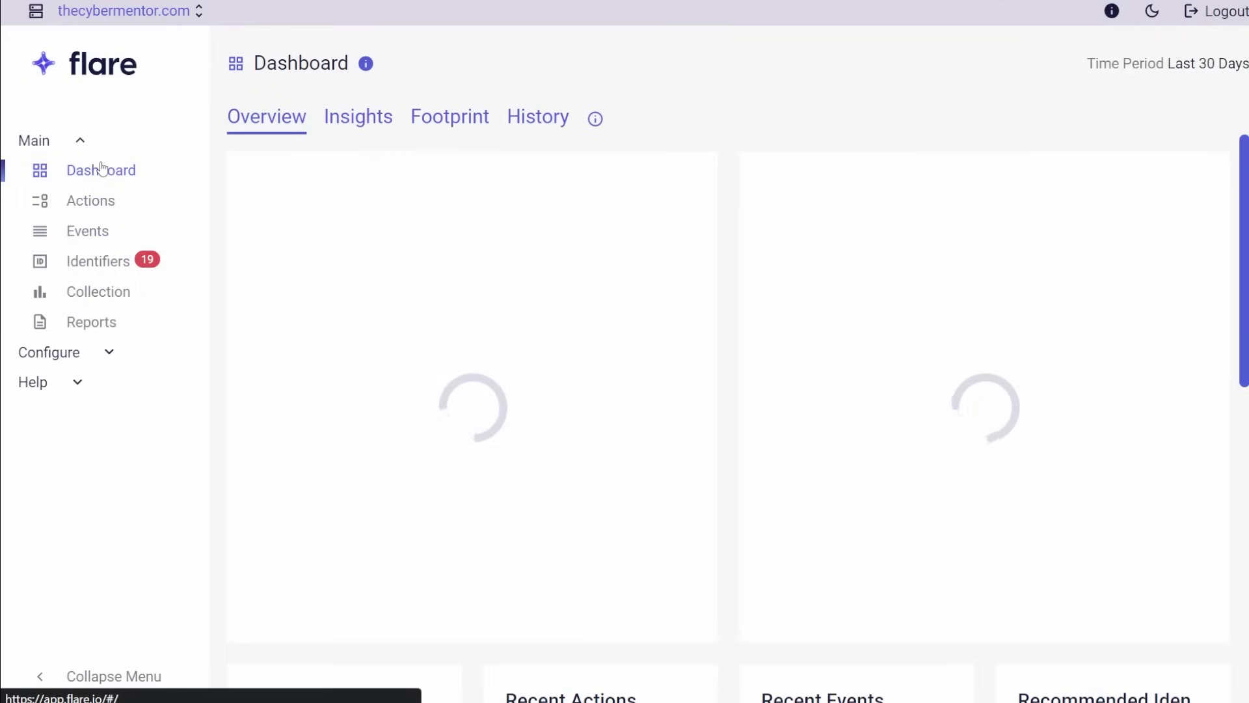
click(94, 235)
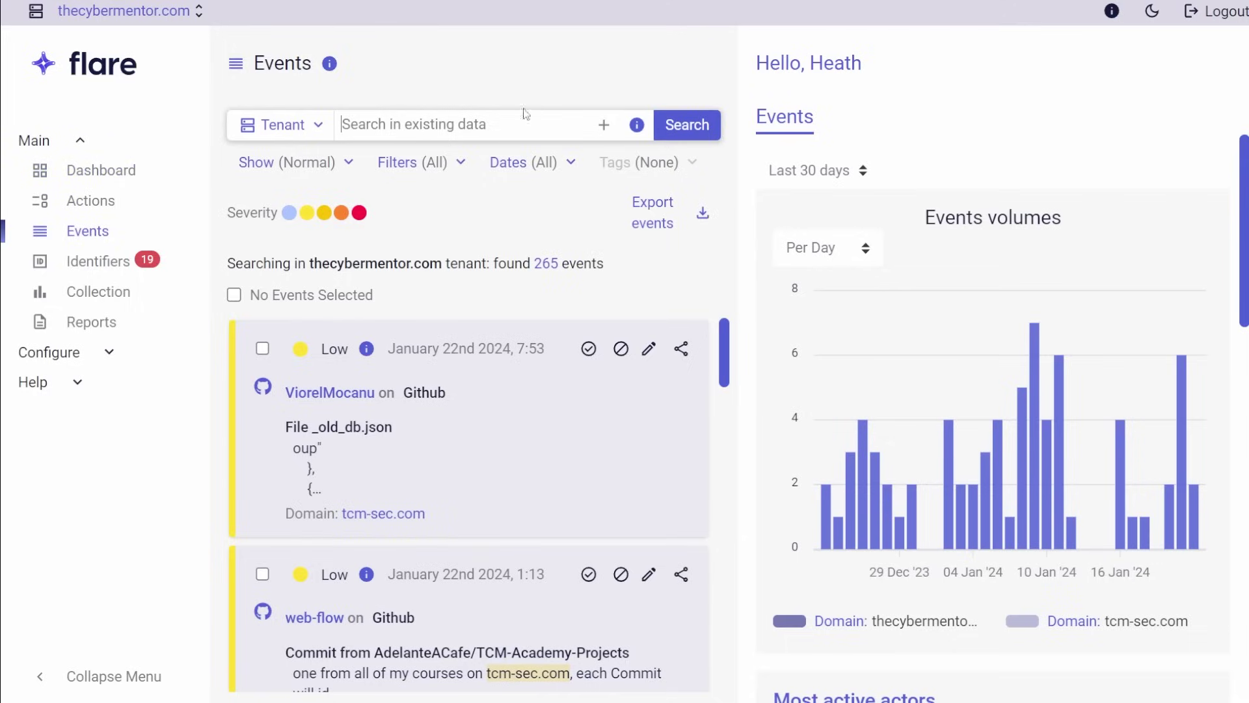
click(97, 172)
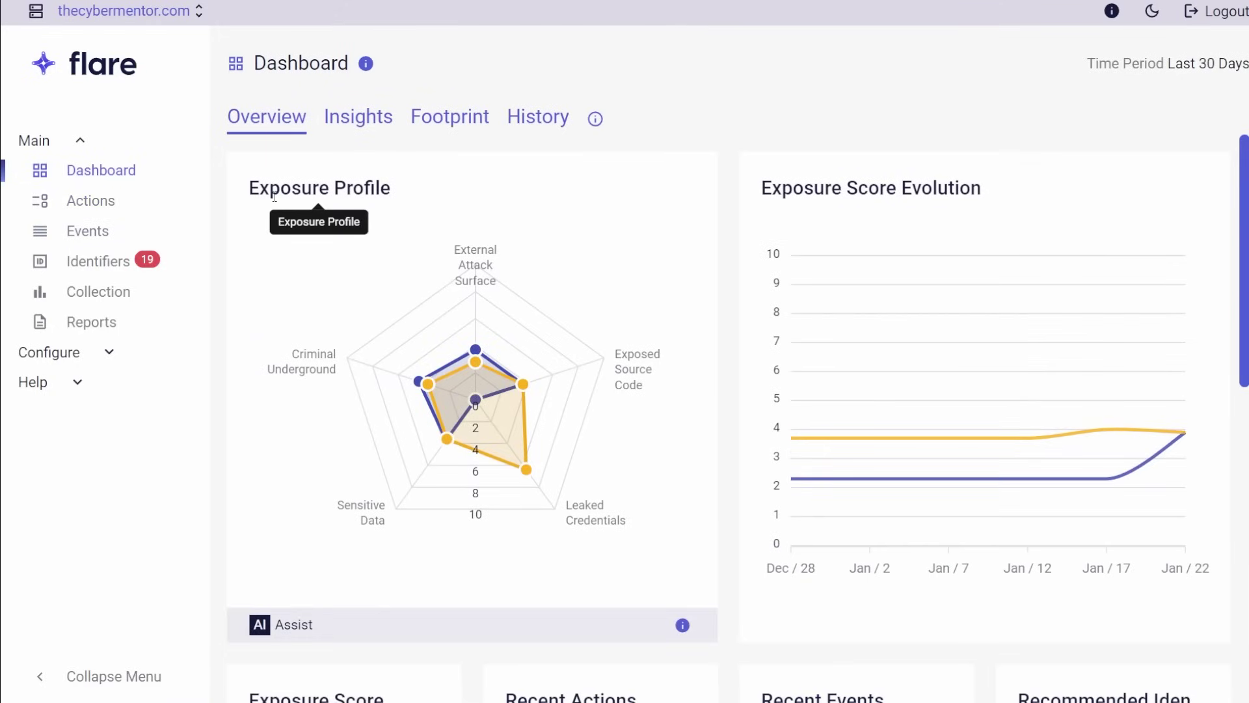